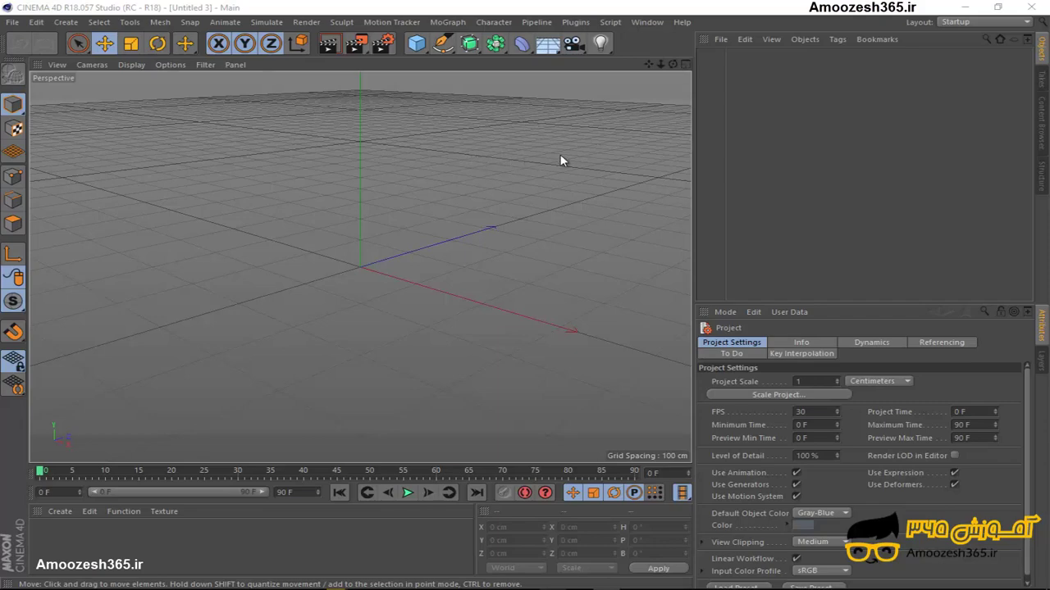
Open Show Help at the Cinema 4D Studio welcome page and move the window centre-left.
{"action": "left_click", "coordinate": [682, 23]}
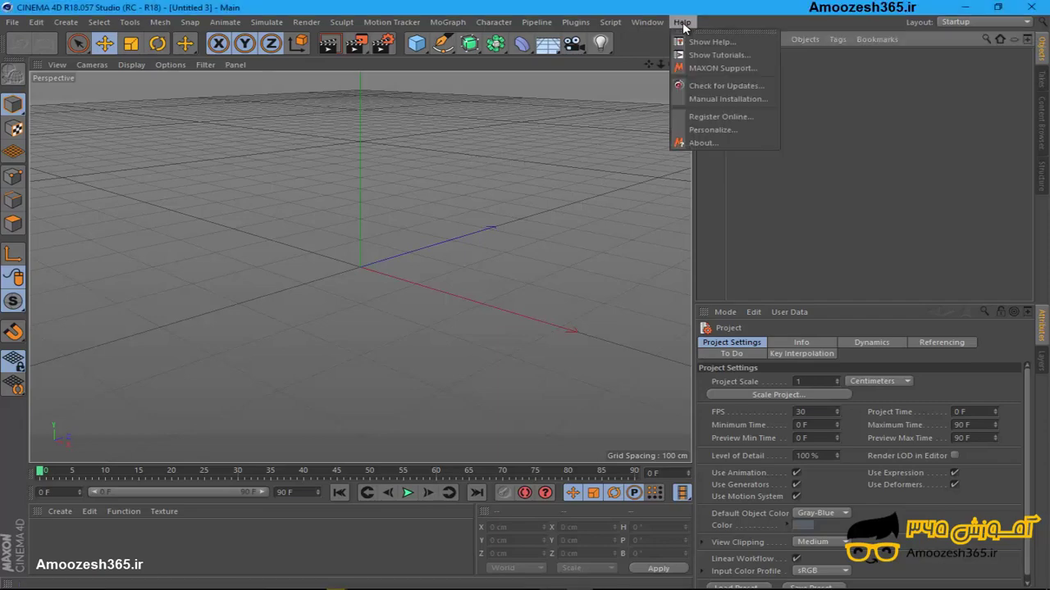
{"action": "left_click", "coordinate": [731, 43]}
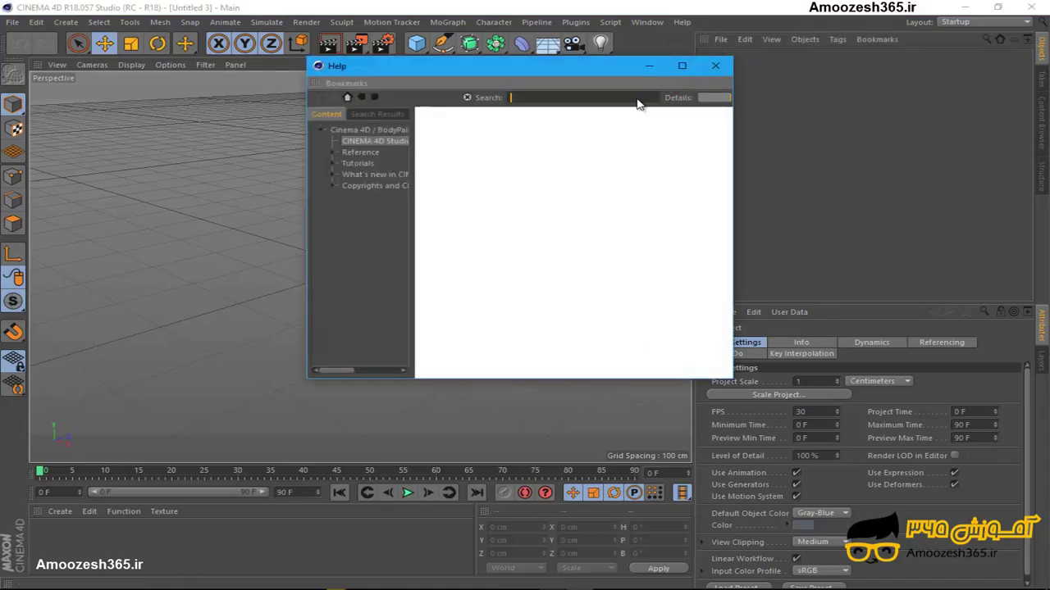
{"action": "left_click_drag", "start_coordinate": [570, 69], "coordinate": [494, 111]}
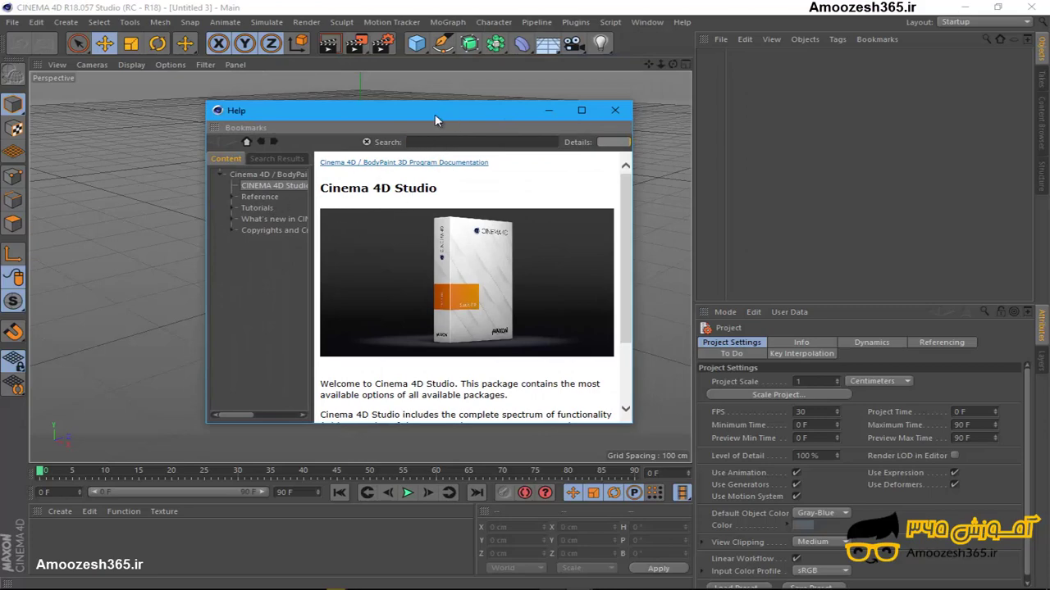
{"action": "left_click_drag", "start_coordinate": [434, 114], "coordinate": [403, 100]}
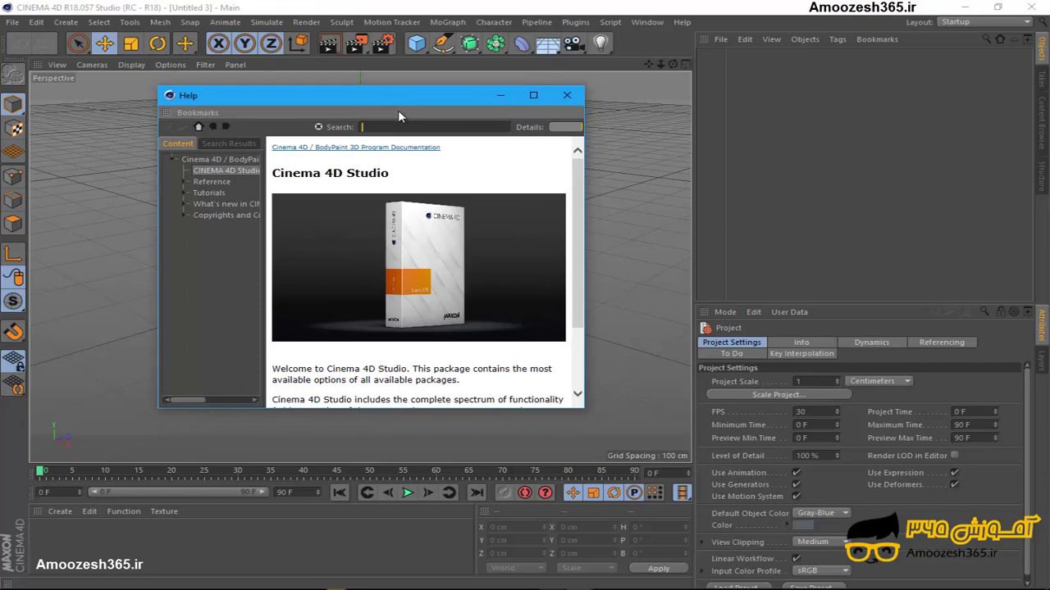
Explore the Reference and Tutorials sections of the Help contents, expanding CINEMA 4D to reach Prime.
{"action": "left_click", "coordinate": [185, 182]}
{"action": "left_click", "coordinate": [184, 183]}
{"action": "left_click", "coordinate": [183, 190]}
{"action": "left_click", "coordinate": [182, 189]}
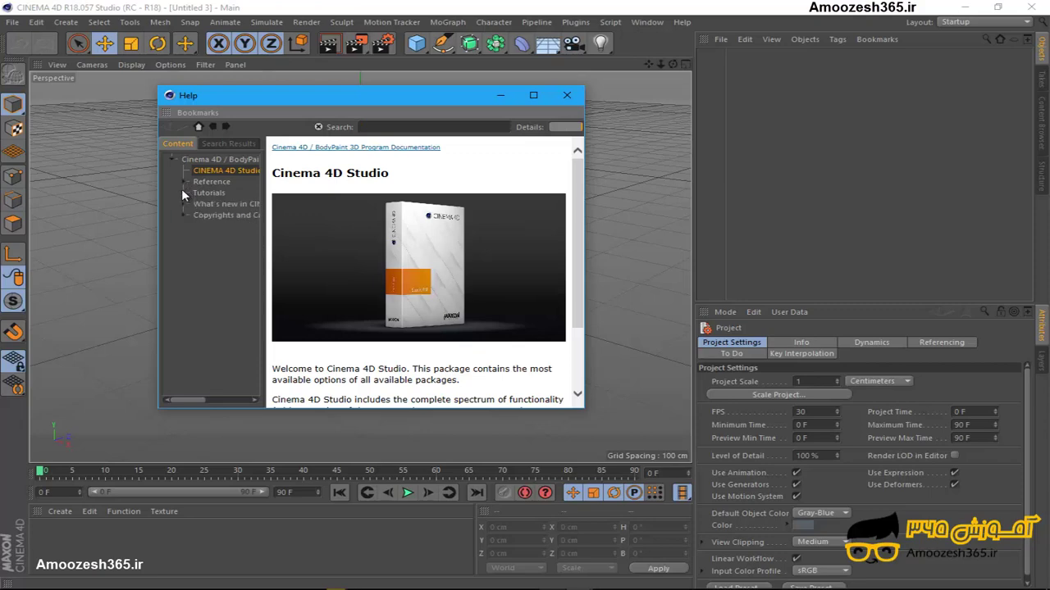
{"action": "left_click", "coordinate": [182, 189]}
{"action": "left_click", "coordinate": [182, 188]}
{"action": "left_click", "coordinate": [183, 181]}
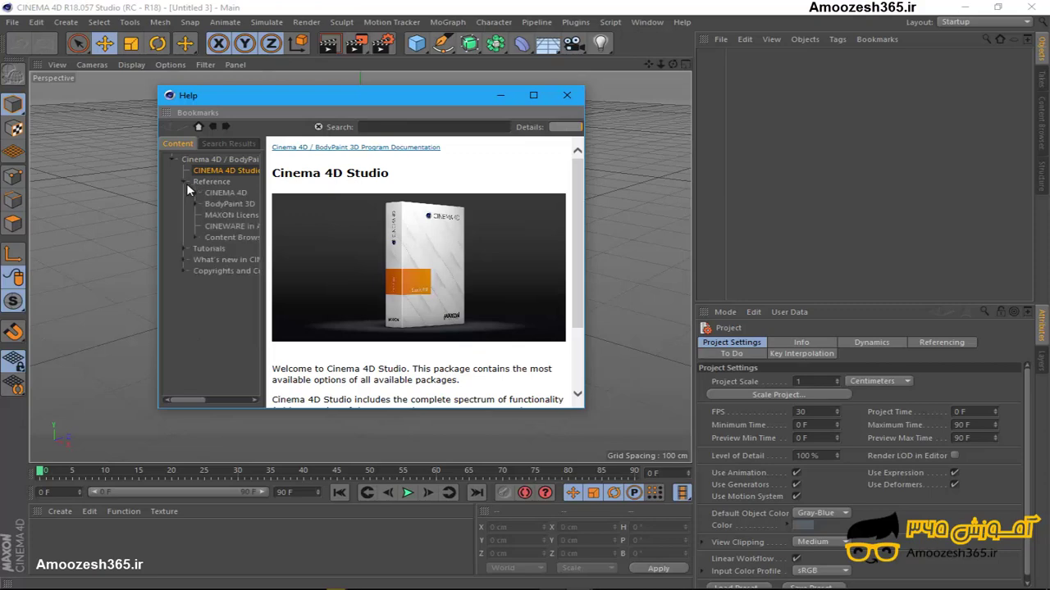
{"action": "left_click", "coordinate": [195, 193]}
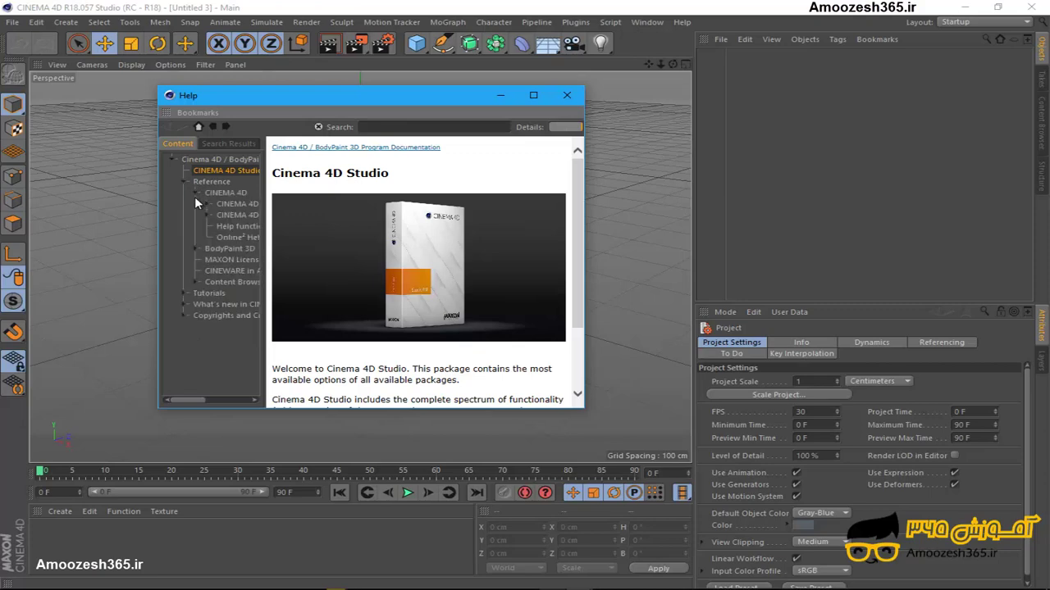
{"action": "left_click", "coordinate": [223, 204]}
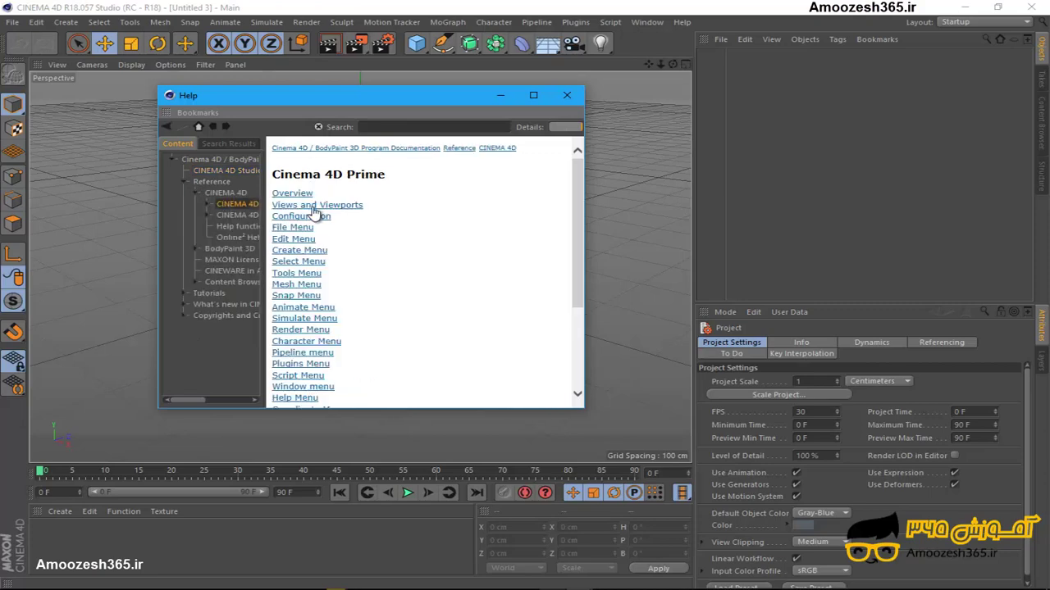
{"action": "left_click", "coordinate": [196, 192]}
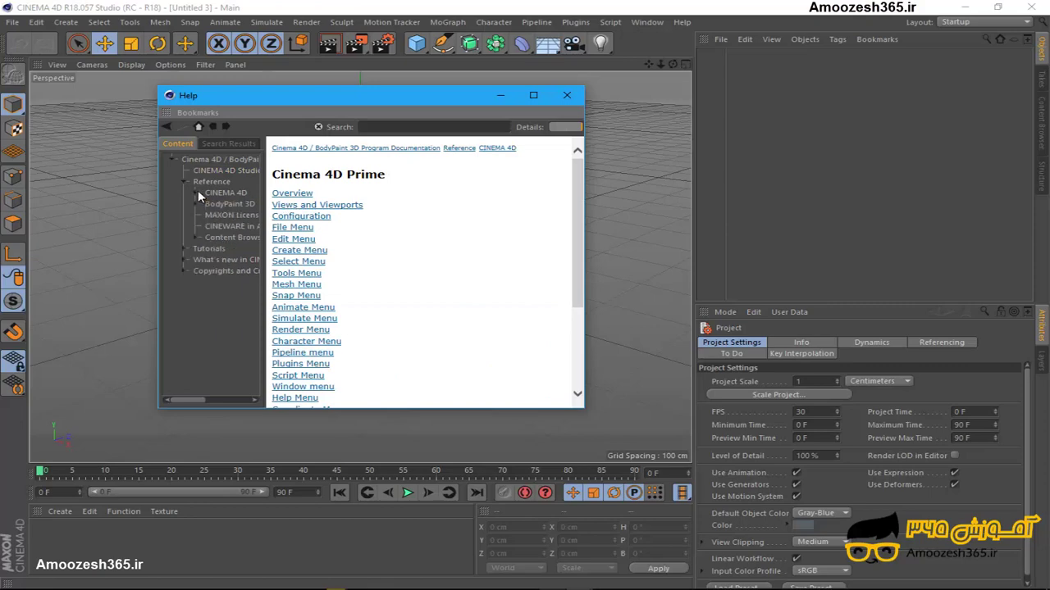
{"action": "left_click", "coordinate": [184, 182]}
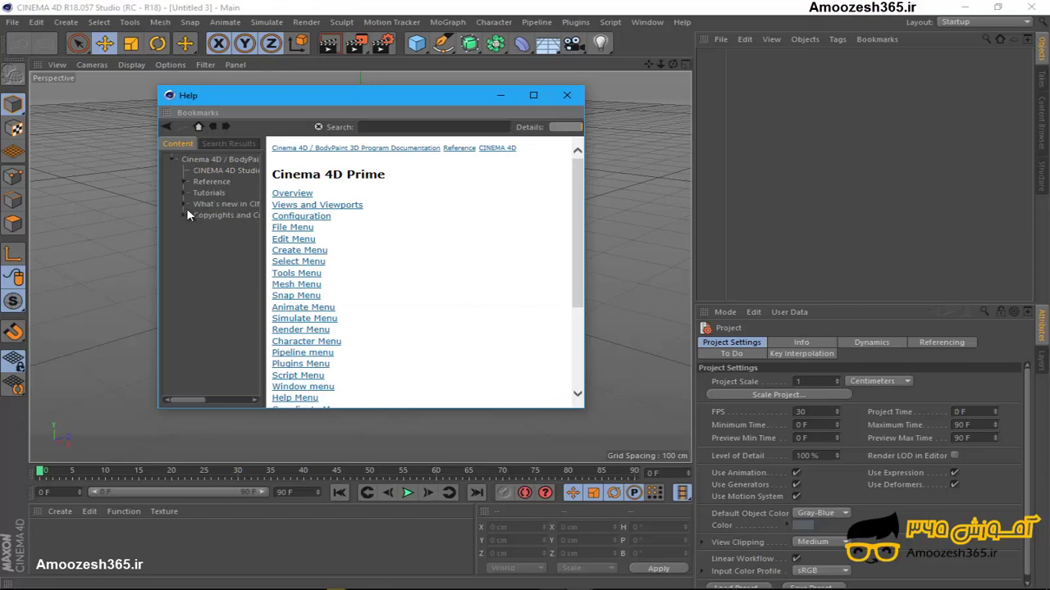
Widen the Help window and contents pane, then return to the CINEMA 4D Prime reference page.
{"action": "left_click_drag", "start_coordinate": [156, 203], "coordinate": [69, 203]}
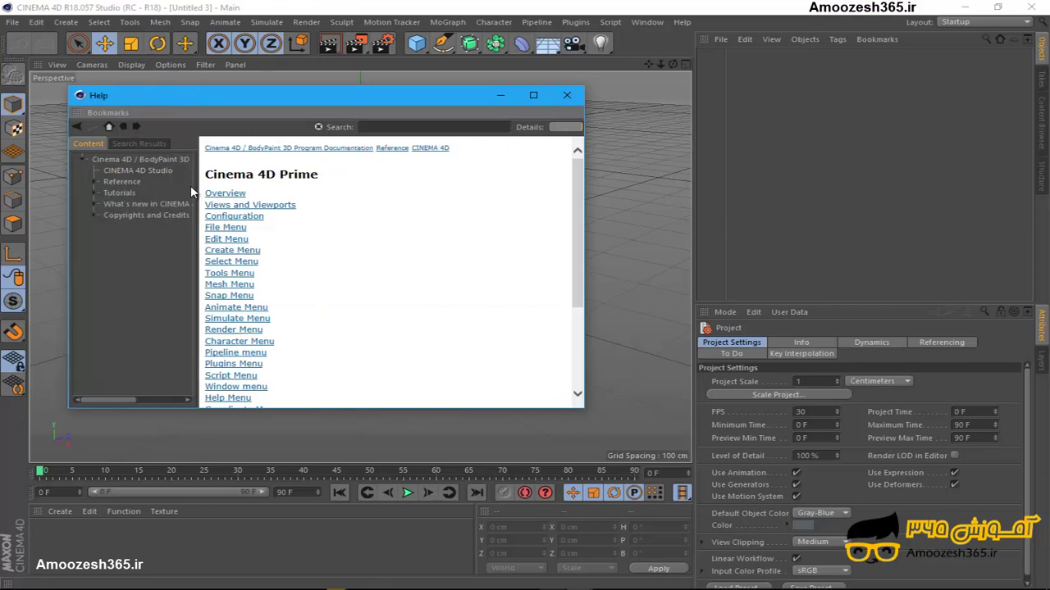
{"action": "left_click_drag", "start_coordinate": [197, 190], "coordinate": [257, 192]}
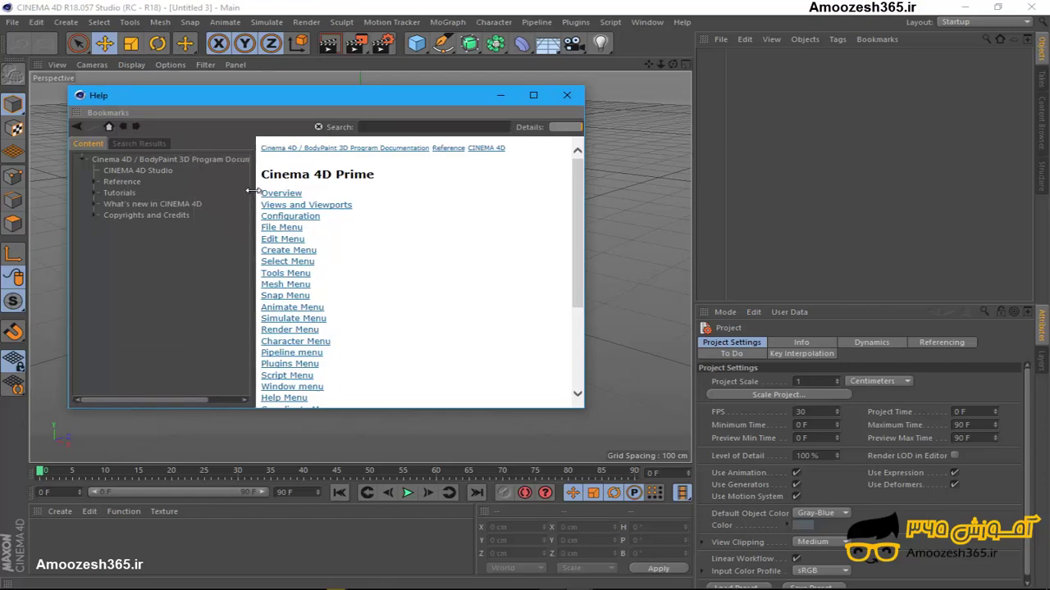
{"action": "left_click", "coordinate": [115, 171]}
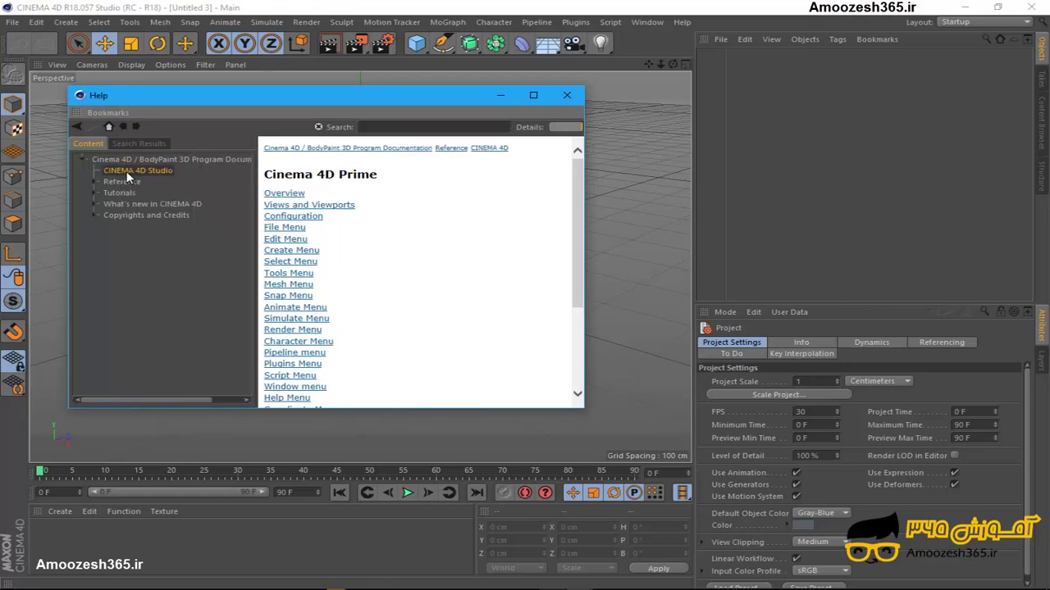
{"action": "scroll", "coordinate": [402, 299], "scroll_direction": "down", "scroll_amount": 3}
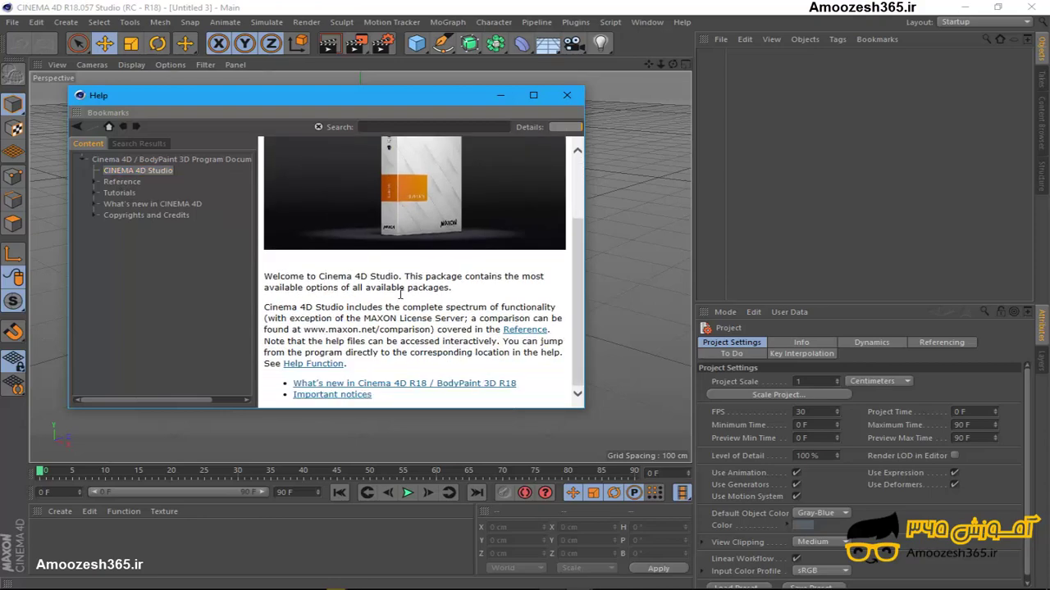
{"action": "left_click", "coordinate": [95, 181]}
{"action": "left_click", "coordinate": [130, 192]}
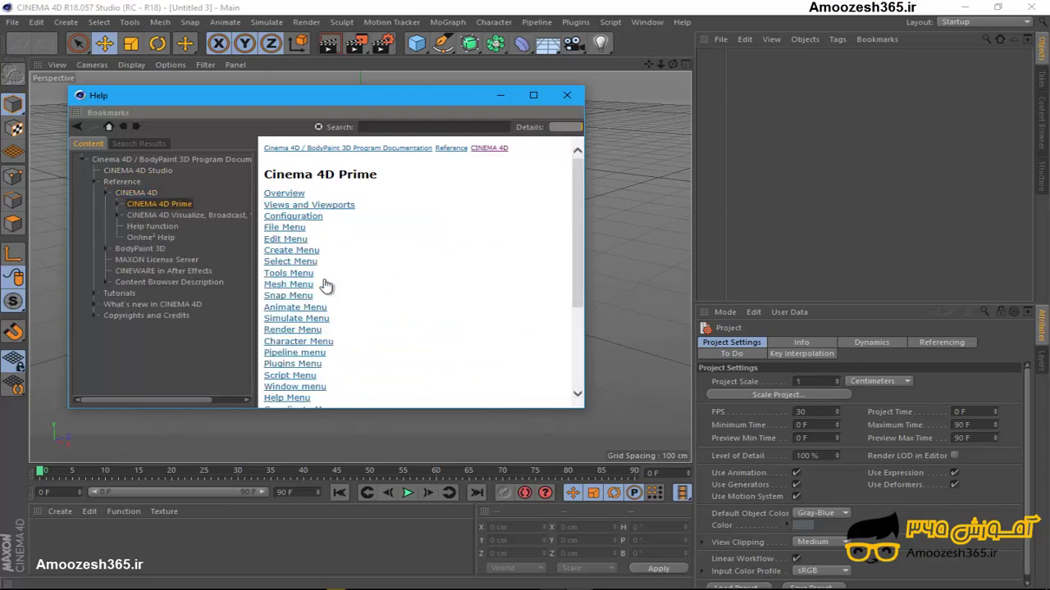
Open the Prime Overview page and skim its opening section.
{"action": "left_click", "coordinate": [295, 194]}
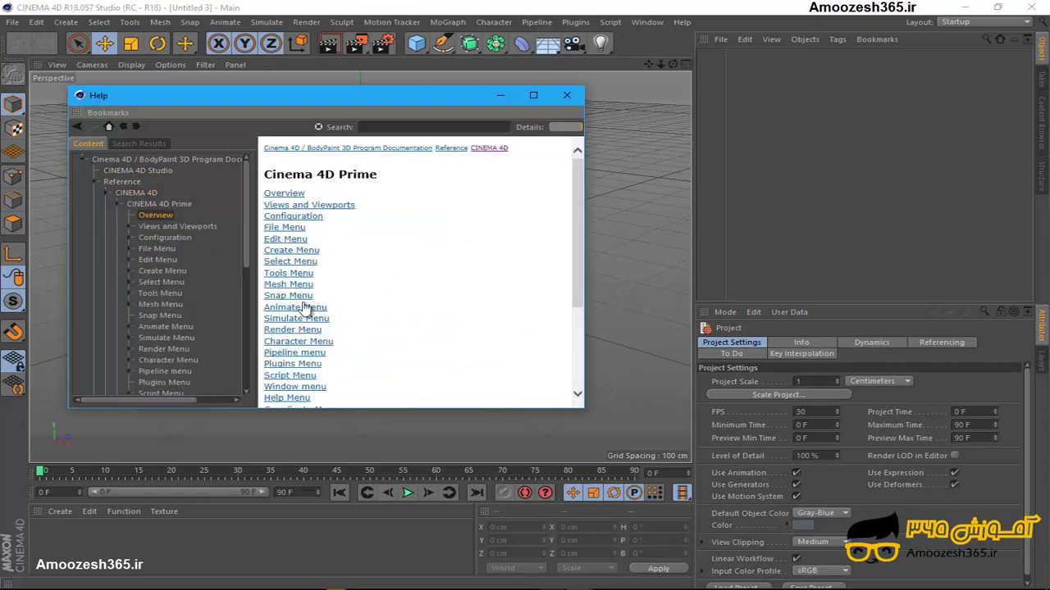
{"action": "scroll", "coordinate": [366, 263], "scroll_direction": "down", "scroll_amount": 3}
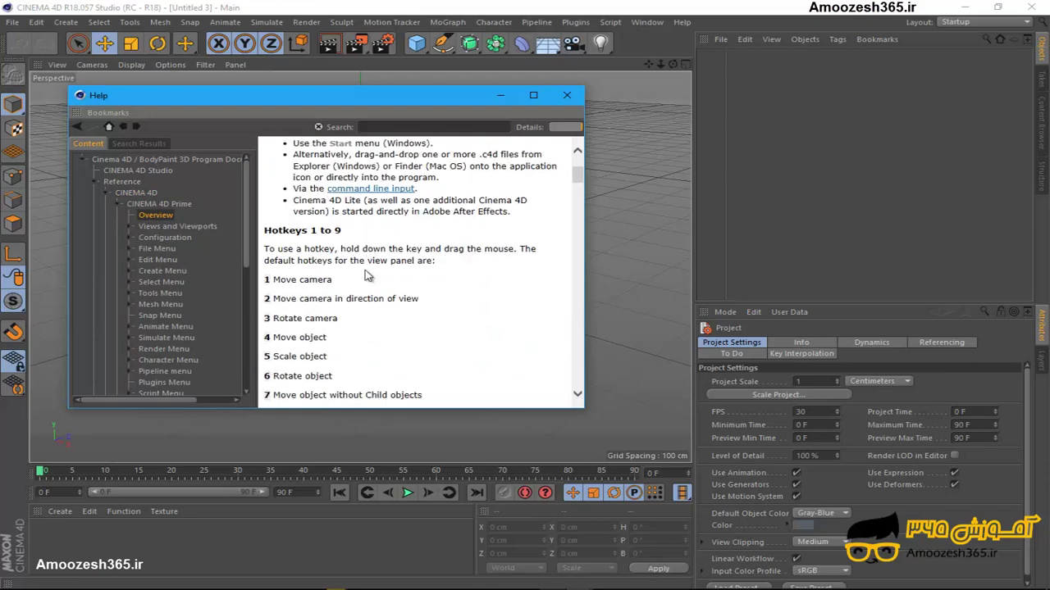
{"action": "scroll", "coordinate": [365, 274], "scroll_direction": "down", "scroll_amount": 2}
{"action": "scroll", "coordinate": [363, 274], "scroll_direction": "up", "scroll_amount": 5}
{"action": "scroll", "coordinate": [361, 287], "scroll_direction": "down", "scroll_amount": 6}
{"action": "scroll", "coordinate": [360, 285], "scroll_direction": "down", "scroll_amount": 4}
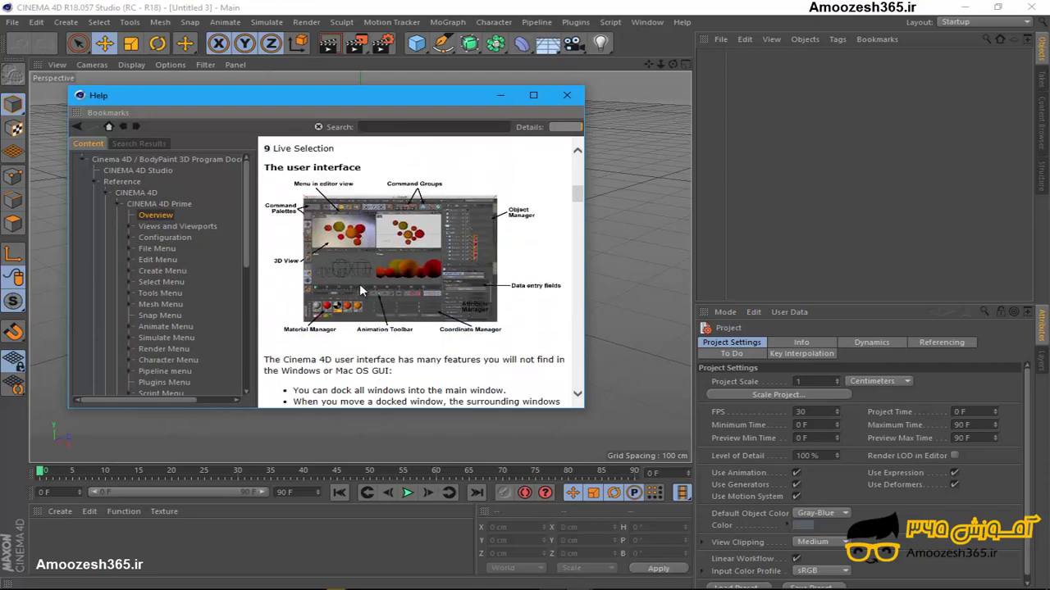
{"action": "scroll", "coordinate": [359, 284], "scroll_direction": "up", "scroll_amount": 5}
{"action": "scroll", "coordinate": [361, 287], "scroll_direction": "up", "scroll_amount": 5}
{"action": "scroll", "coordinate": [361, 286], "scroll_direction": "up", "scroll_amount": 3}
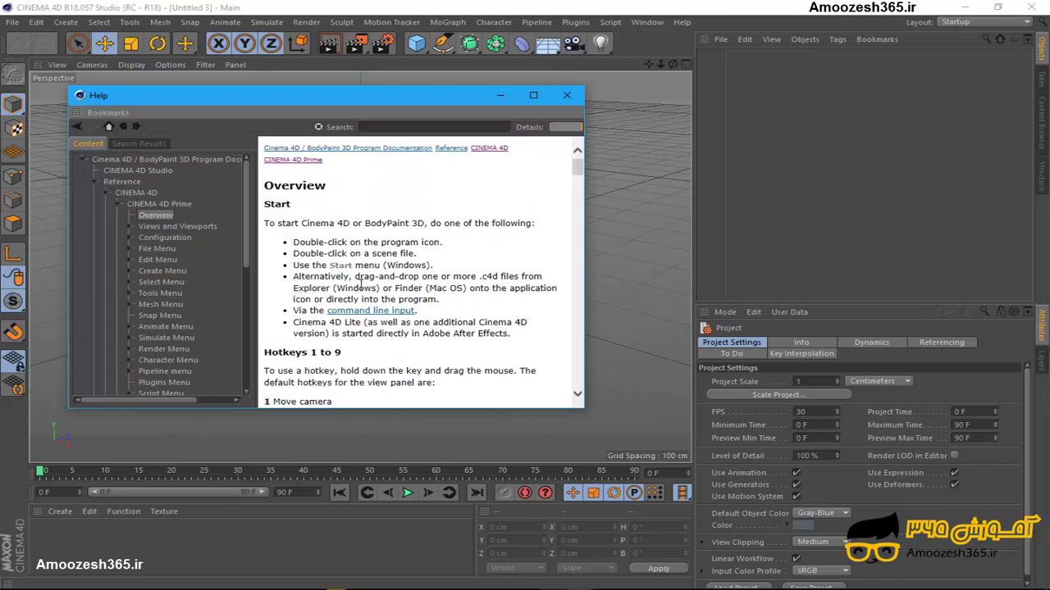
Select the Start instructions text, view its context menu, then clear the selection.
{"action": "left_click_drag", "start_coordinate": [277, 223], "coordinate": [396, 287]}
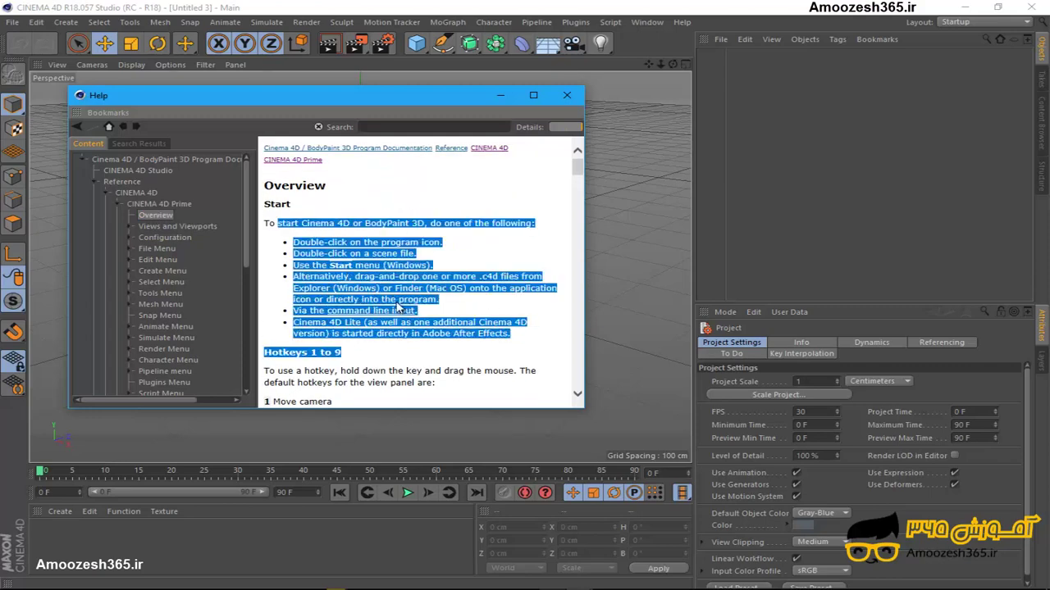
{"action": "right_click", "coordinate": [394, 287]}
{"action": "left_click", "coordinate": [435, 204]}
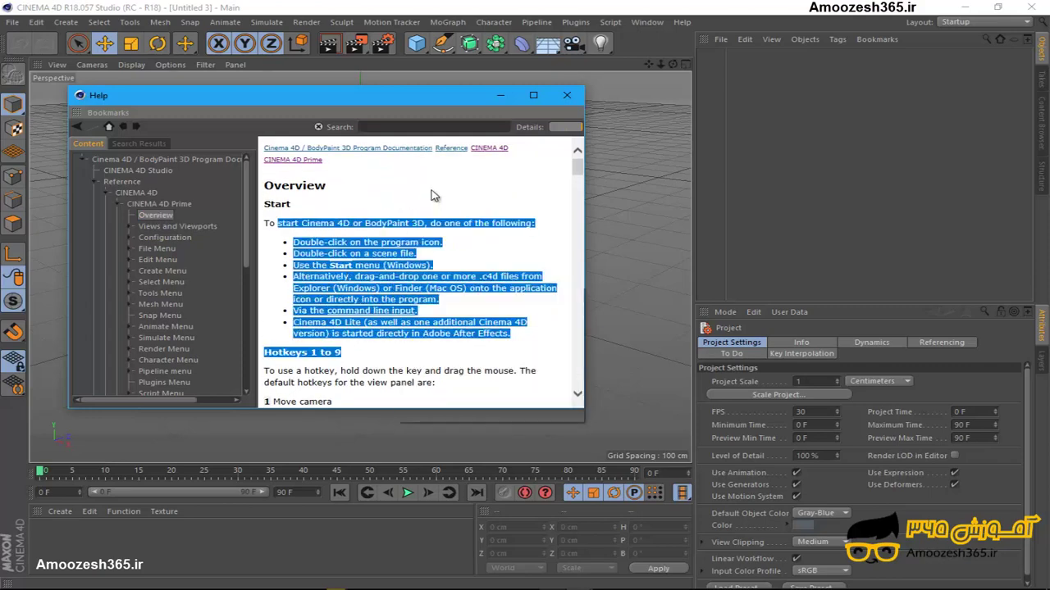
{"action": "left_click", "coordinate": [418, 207]}
Scroll through the hotkeys and user interface sections down to A Quick Tour / Main Menu.
{"action": "scroll", "coordinate": [344, 283], "scroll_direction": "down", "scroll_amount": 1}
{"action": "scroll", "coordinate": [343, 283], "scroll_direction": "down", "scroll_amount": 3}
{"action": "scroll", "coordinate": [343, 283], "scroll_direction": "down", "scroll_amount": 3}
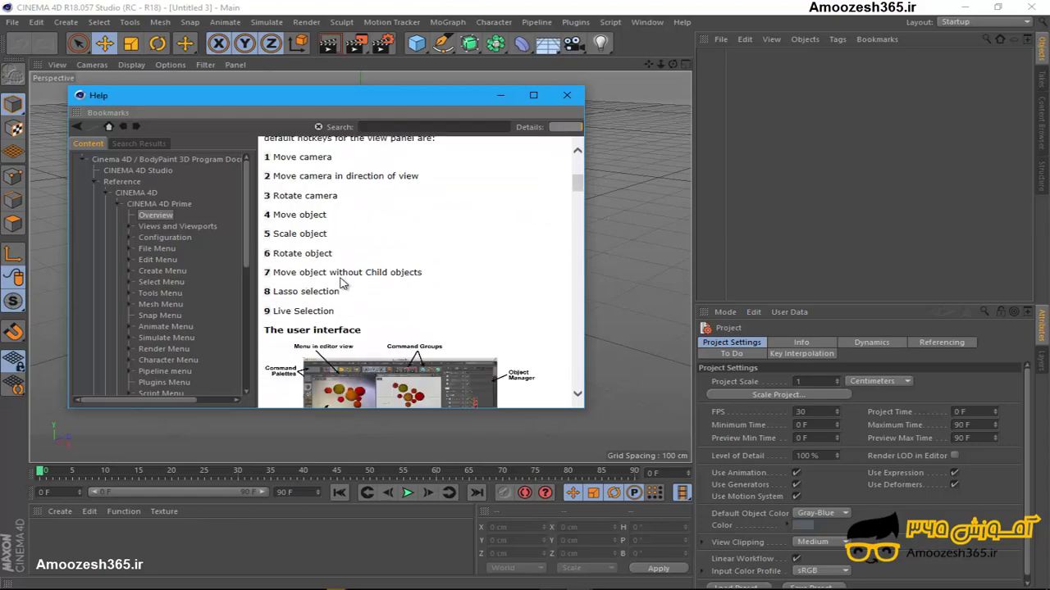
{"action": "scroll", "coordinate": [343, 283], "scroll_direction": "down", "scroll_amount": 3}
{"action": "scroll", "coordinate": [342, 278], "scroll_direction": "down", "scroll_amount": 3}
{"action": "scroll", "coordinate": [342, 279], "scroll_direction": "down", "scroll_amount": 2}
{"action": "scroll", "coordinate": [339, 281], "scroll_direction": "down", "scroll_amount": 3}
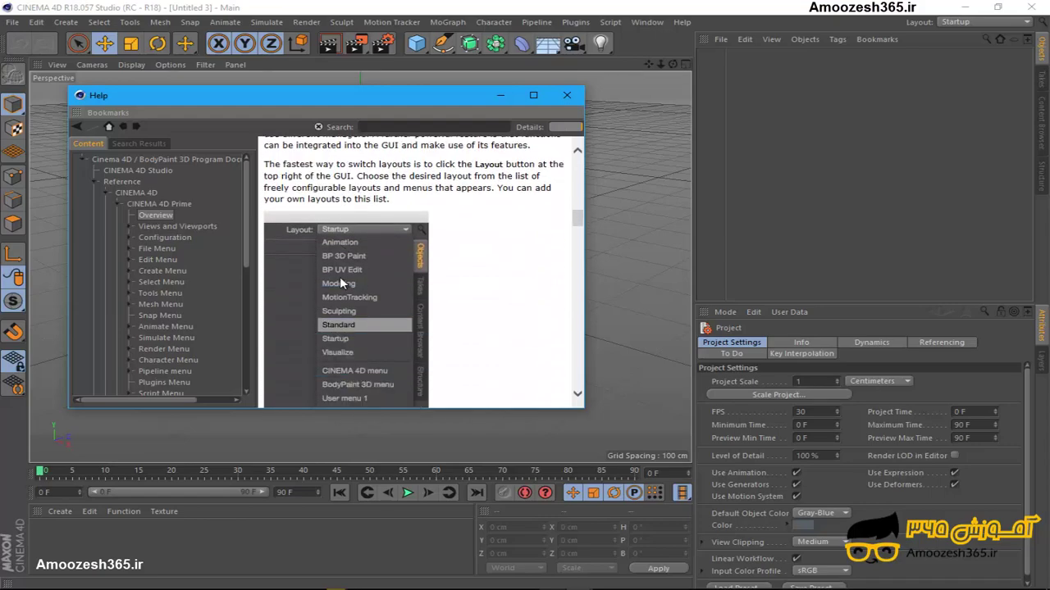
{"action": "scroll", "coordinate": [339, 283], "scroll_direction": "down", "scroll_amount": 1}
{"action": "scroll", "coordinate": [339, 283], "scroll_direction": "down", "scroll_amount": 2}
{"action": "scroll", "coordinate": [340, 280], "scroll_direction": "up", "scroll_amount": 5}
{"action": "scroll", "coordinate": [340, 279], "scroll_direction": "up", "scroll_amount": 3}
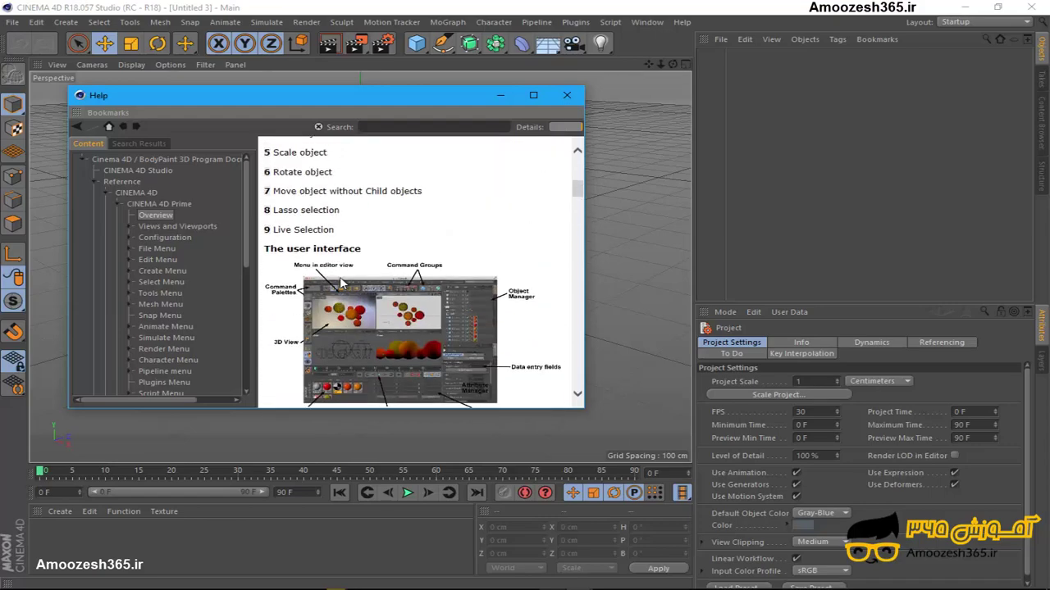
{"action": "scroll", "coordinate": [341, 279], "scroll_direction": "up", "scroll_amount": 4}
{"action": "scroll", "coordinate": [341, 280], "scroll_direction": "down", "scroll_amount": 3}
{"action": "scroll", "coordinate": [341, 282], "scroll_direction": "down", "scroll_amount": 1}
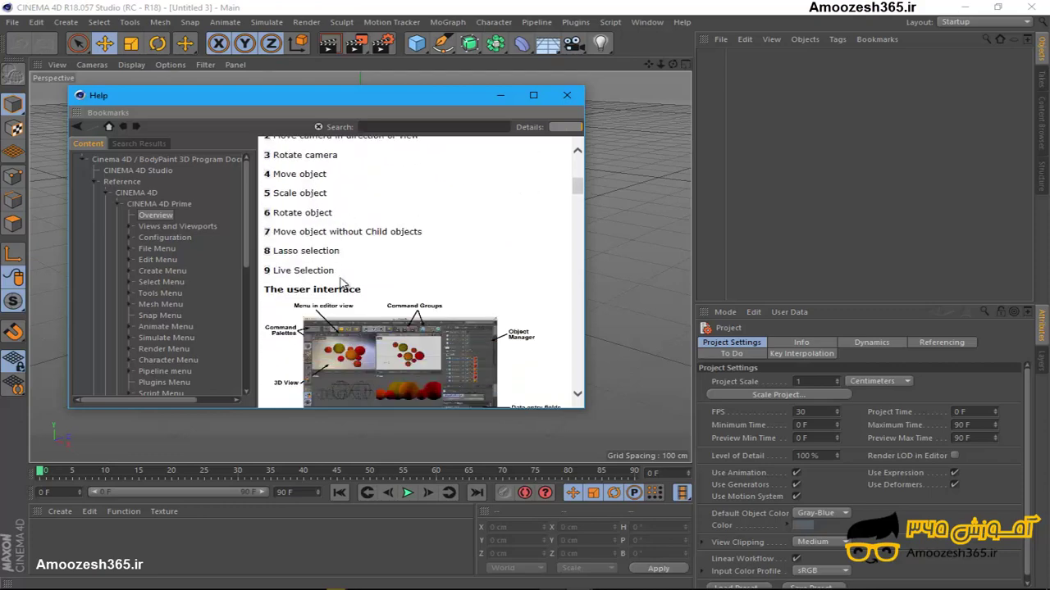
{"action": "scroll", "coordinate": [341, 282], "scroll_direction": "down", "scroll_amount": 2}
{"action": "scroll", "coordinate": [342, 282], "scroll_direction": "down", "scroll_amount": 3}
{"action": "scroll", "coordinate": [341, 282], "scroll_direction": "down", "scroll_amount": 1}
{"action": "scroll", "coordinate": [343, 284], "scroll_direction": "down", "scroll_amount": 2}
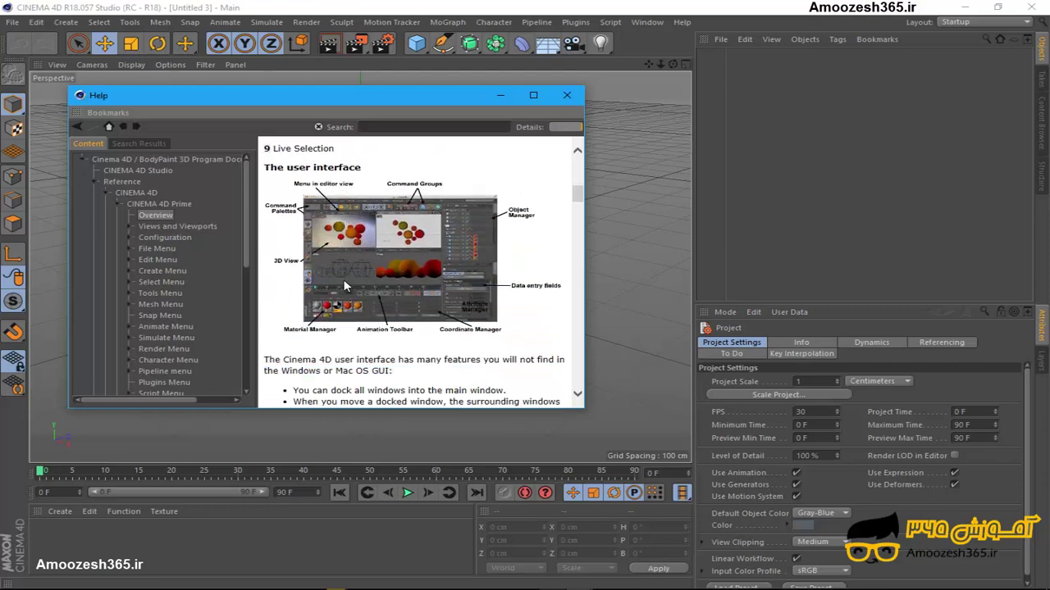
{"action": "scroll", "coordinate": [344, 285], "scroll_direction": "down", "scroll_amount": 5}
{"action": "scroll", "coordinate": [354, 282], "scroll_direction": "down", "scroll_amount": 3}
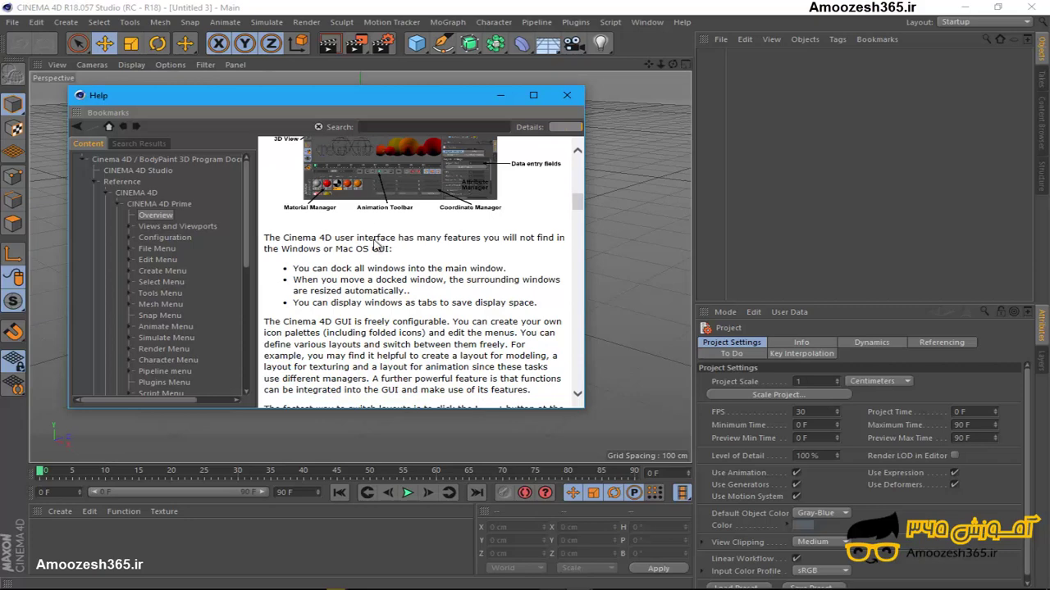
{"action": "scroll", "coordinate": [378, 289], "scroll_direction": "up", "scroll_amount": 10}
{"action": "scroll", "coordinate": [327, 259], "scroll_direction": "up", "scroll_amount": 3}
{"action": "scroll", "coordinate": [328, 259], "scroll_direction": "up", "scroll_amount": 6}
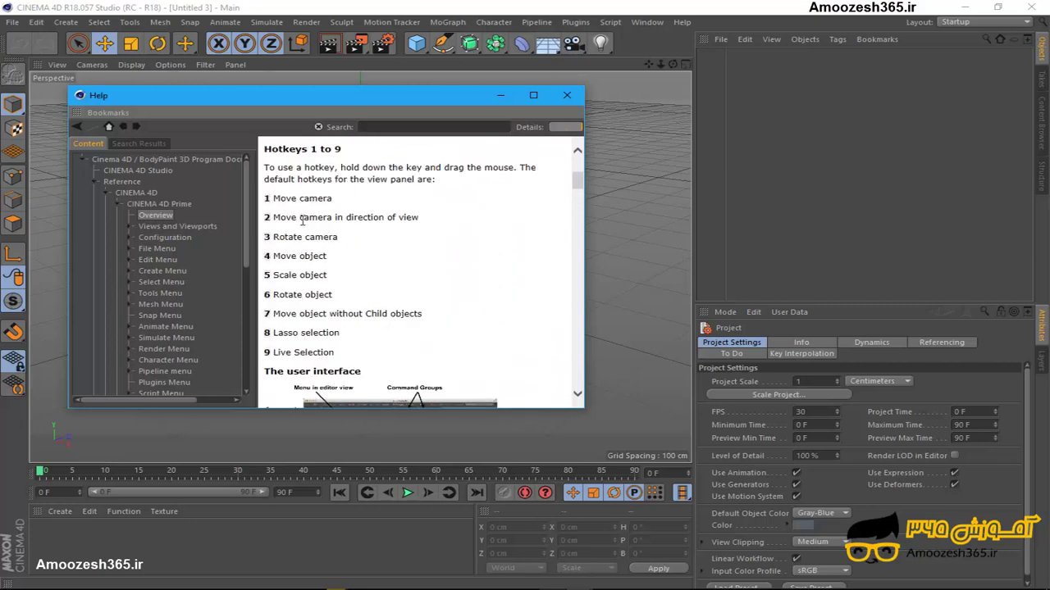
{"action": "scroll", "coordinate": [340, 261], "scroll_direction": "down", "scroll_amount": 6}
{"action": "scroll", "coordinate": [351, 261], "scroll_direction": "down", "scroll_amount": 3}
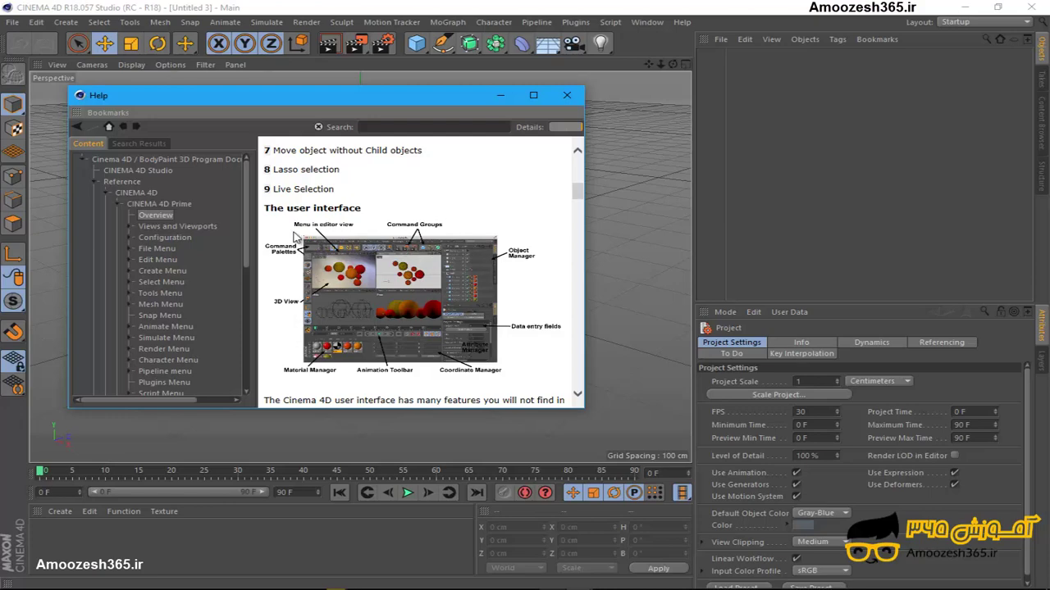
{"action": "scroll", "coordinate": [287, 223], "scroll_direction": "up", "scroll_amount": 2}
{"action": "scroll", "coordinate": [286, 196], "scroll_direction": "up", "scroll_amount": 3}
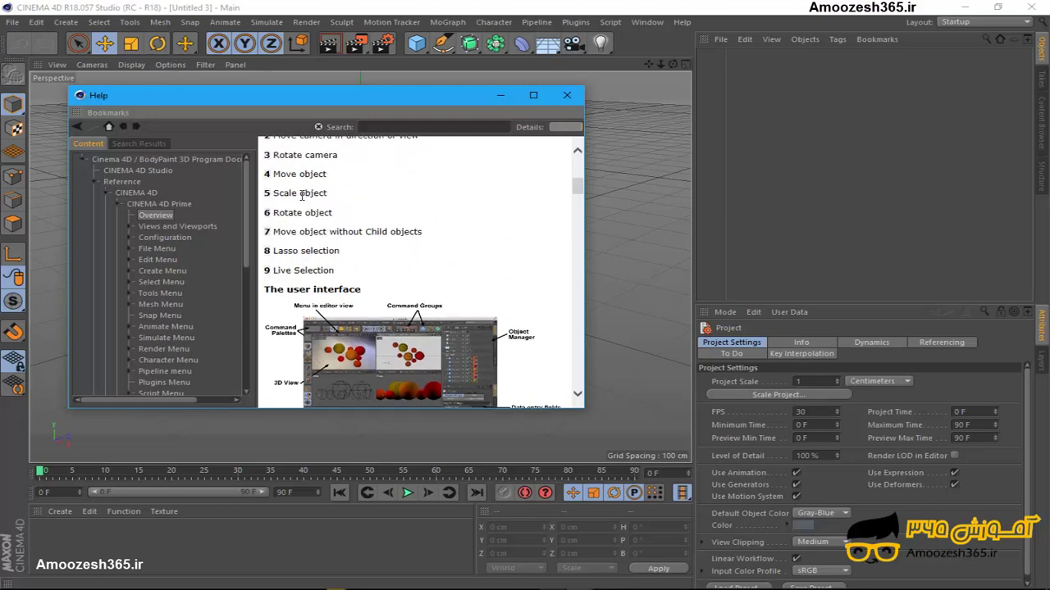
{"action": "scroll", "coordinate": [318, 288], "scroll_direction": "down", "scroll_amount": 4}
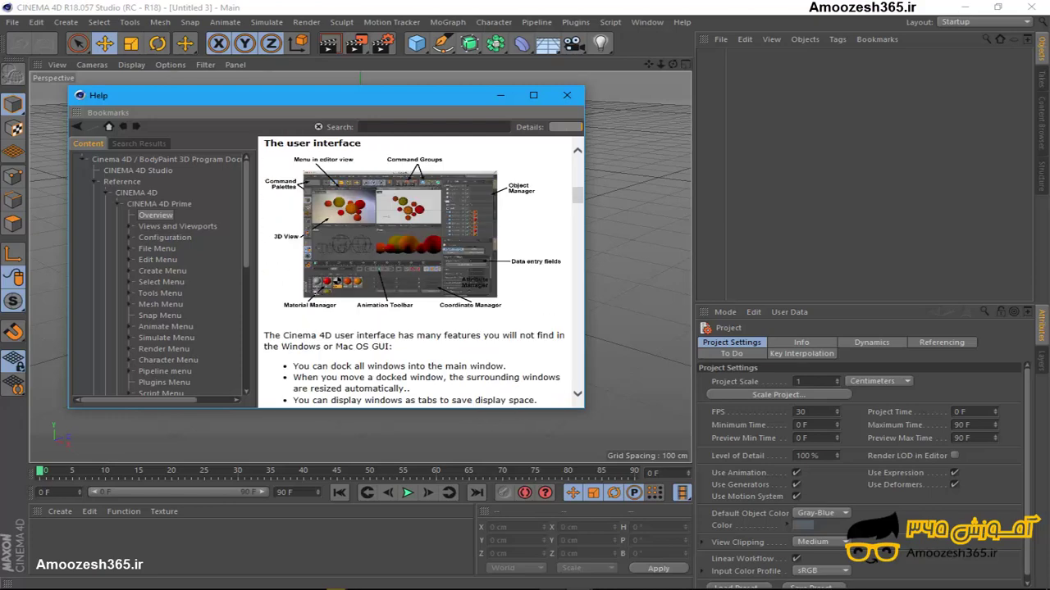
{"action": "scroll", "coordinate": [368, 256], "scroll_direction": "down", "scroll_amount": 5}
{"action": "scroll", "coordinate": [368, 256], "scroll_direction": "down", "scroll_amount": 3}
{"action": "scroll", "coordinate": [368, 256], "scroll_direction": "down", "scroll_amount": 6}
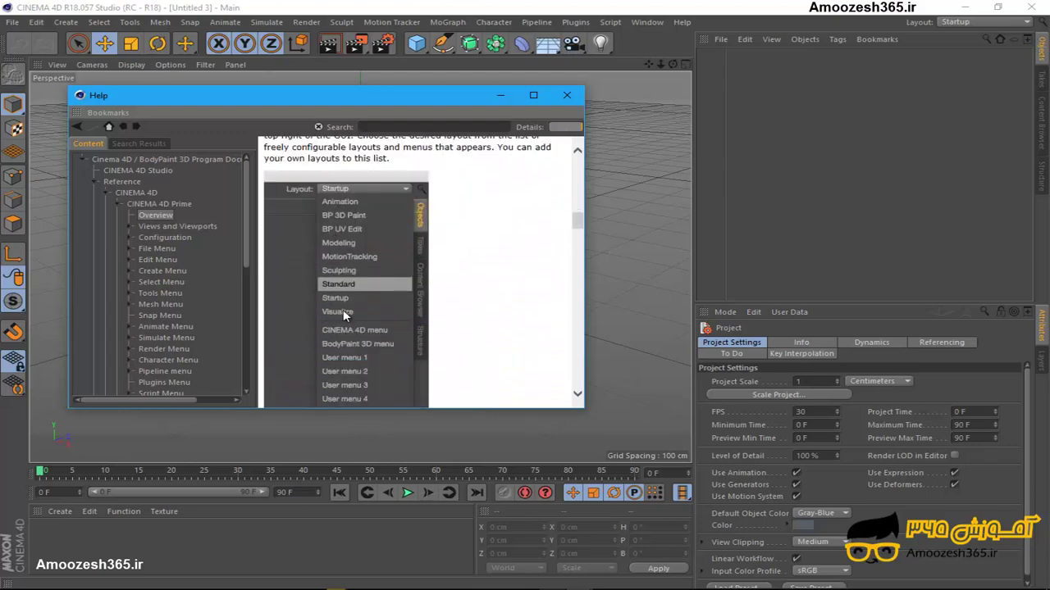
{"action": "scroll", "coordinate": [343, 312], "scroll_direction": "down", "scroll_amount": 4}
{"action": "scroll", "coordinate": [343, 312], "scroll_direction": "down", "scroll_amount": 6}
{"action": "scroll", "coordinate": [343, 312], "scroll_direction": "down", "scroll_amount": 8}
{"action": "scroll", "coordinate": [348, 309], "scroll_direction": "up", "scroll_amount": 5}
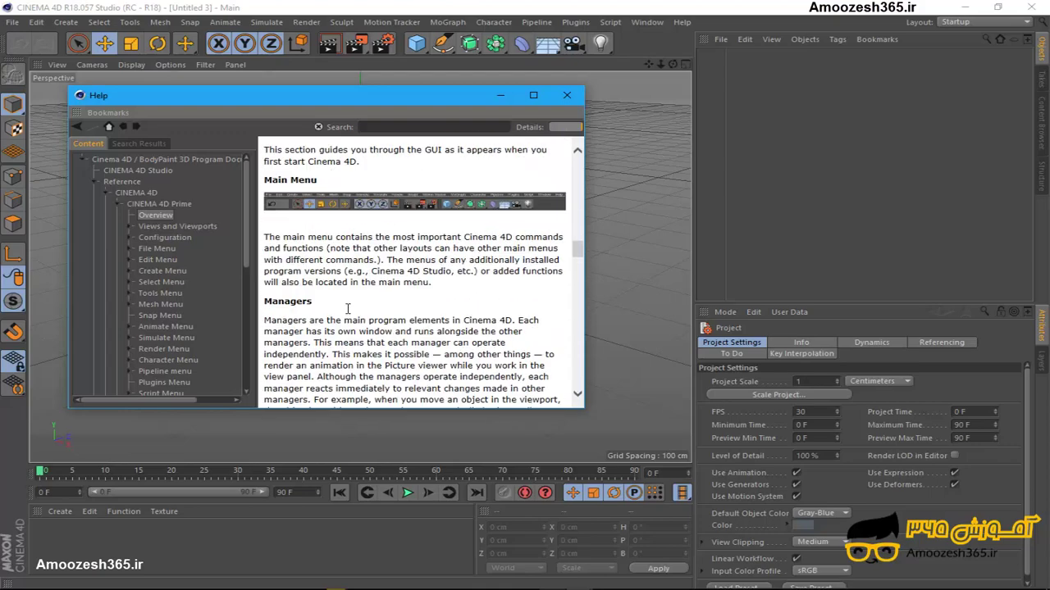
{"action": "scroll", "coordinate": [348, 308], "scroll_direction": "up", "scroll_amount": 1}
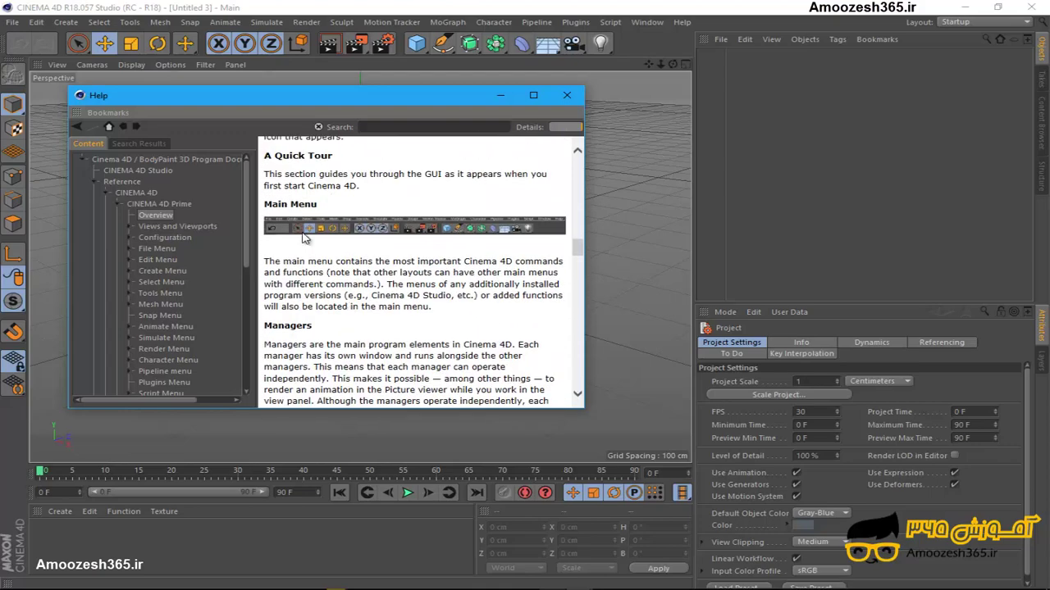
Open the Select Menu topic and scroll to Built-in Selection and Out-of-View Indicator.
{"action": "left_click", "coordinate": [176, 286]}
{"action": "scroll", "coordinate": [326, 309], "scroll_direction": "down", "scroll_amount": 5}
{"action": "scroll", "coordinate": [327, 309], "scroll_direction": "down", "scroll_amount": 4}
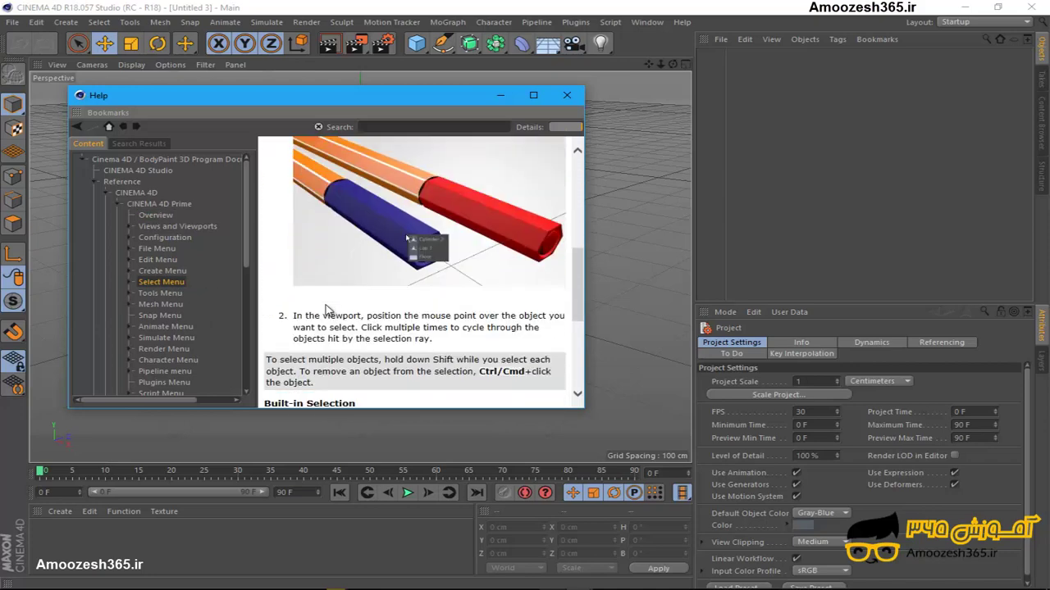
{"action": "scroll", "coordinate": [326, 309], "scroll_direction": "up", "scroll_amount": 3}
{"action": "scroll", "coordinate": [326, 309], "scroll_direction": "down", "scroll_amount": 5}
{"action": "scroll", "coordinate": [327, 311], "scroll_direction": "down", "scroll_amount": 3}
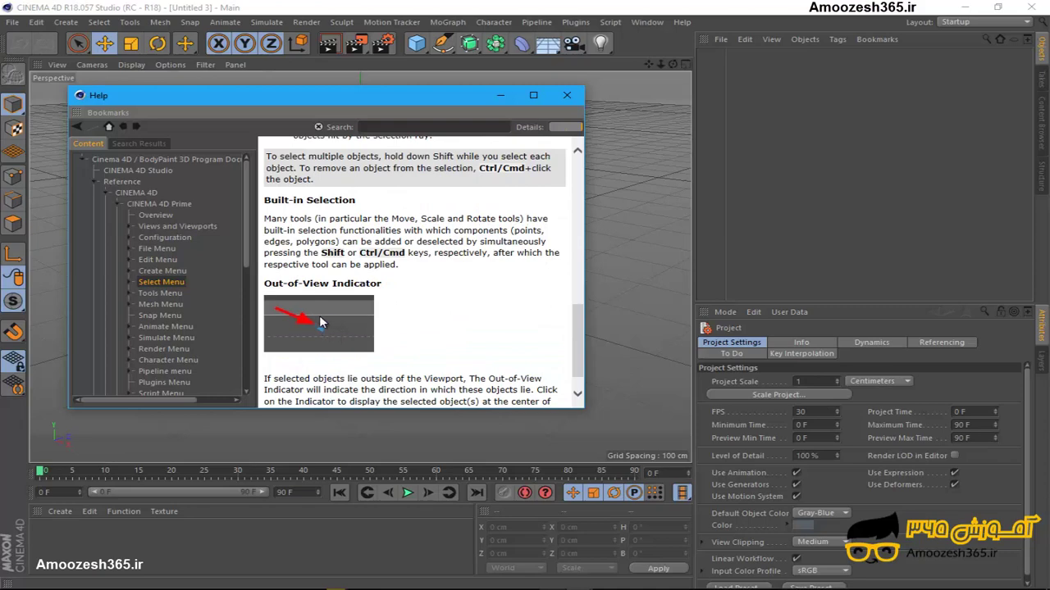
View the Out-of-View Indicator image enlarged in the Picture Viewer, then close it.
{"action": "left_click", "coordinate": [346, 302]}
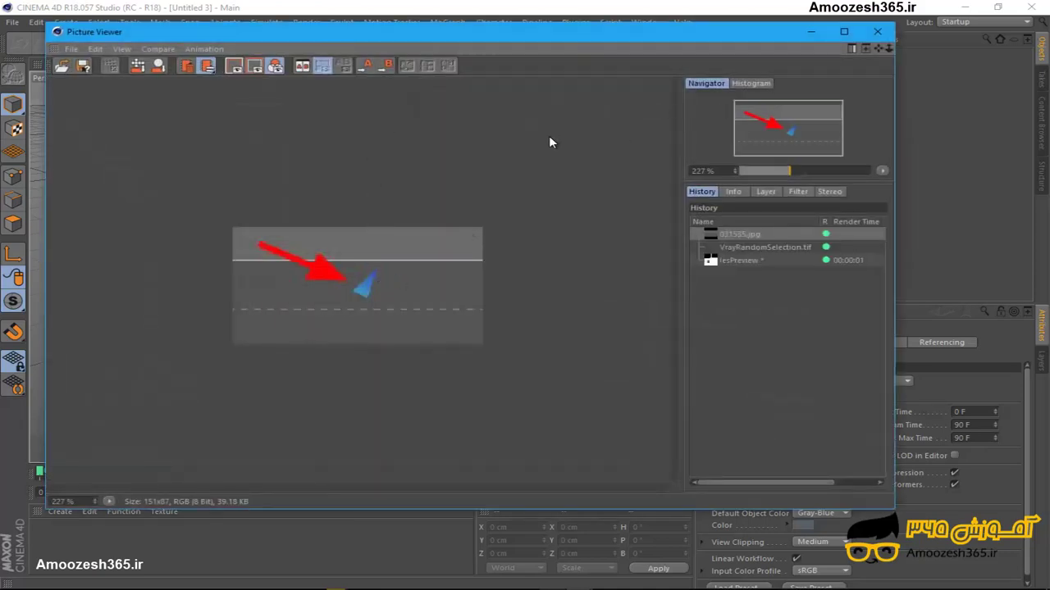
{"action": "left_click", "coordinate": [876, 31]}
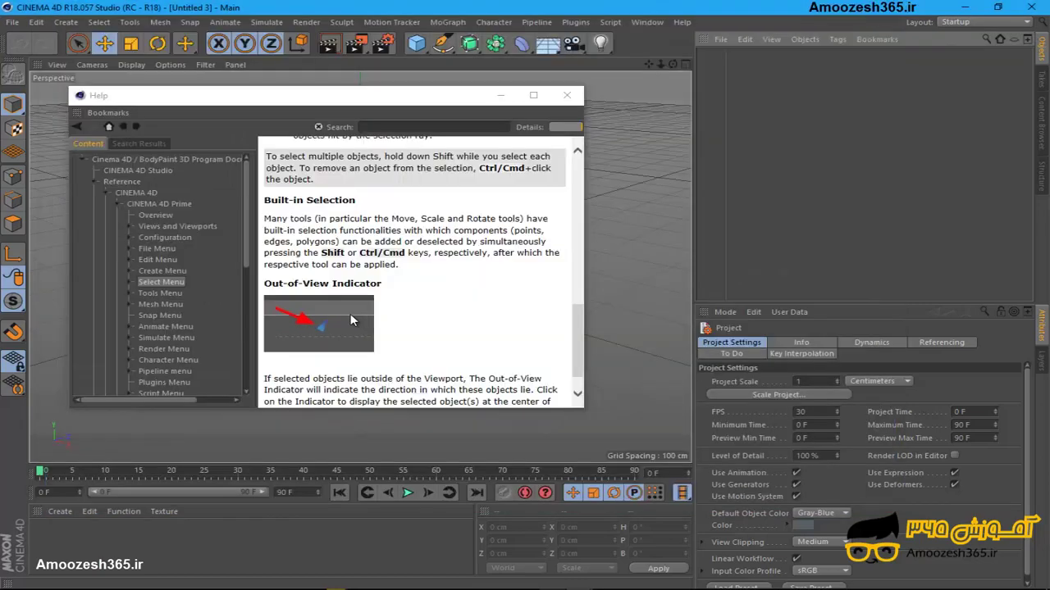
{"action": "left_click", "coordinate": [322, 329]}
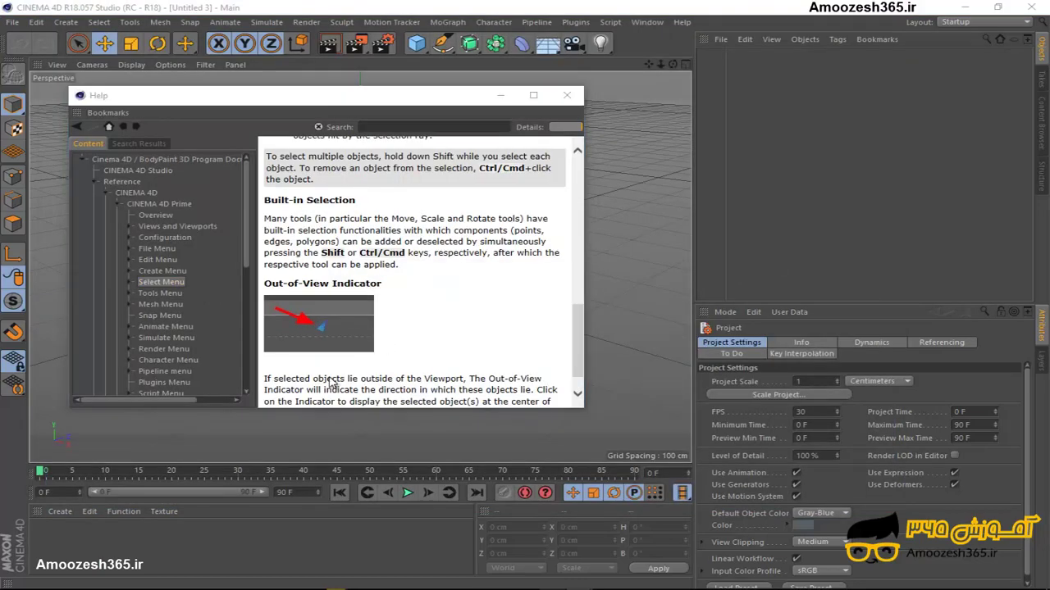
{"action": "left_click", "coordinate": [596, 349]}
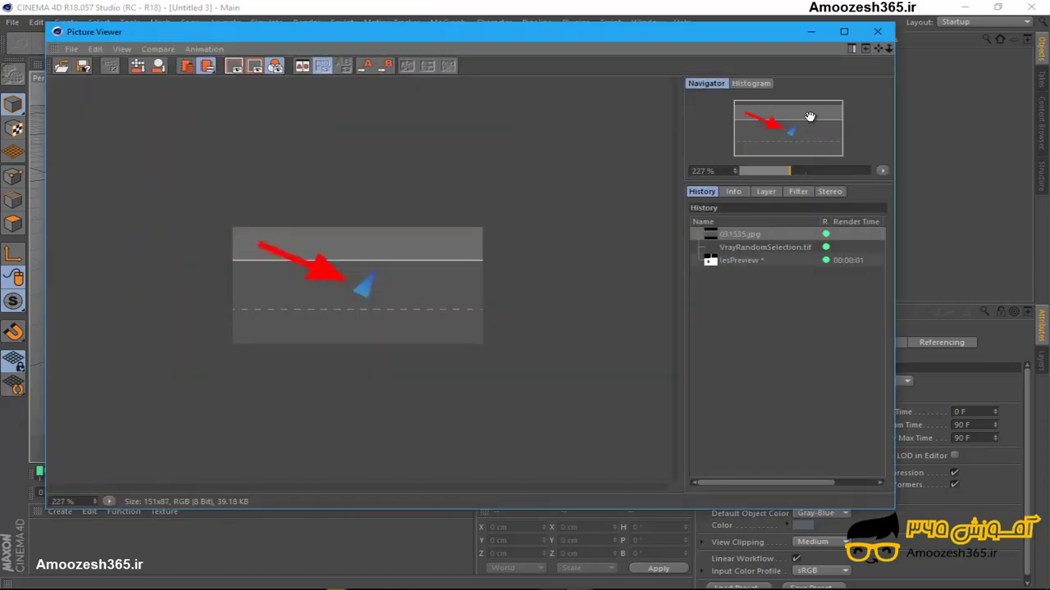
{"action": "left_click", "coordinate": [878, 31]}
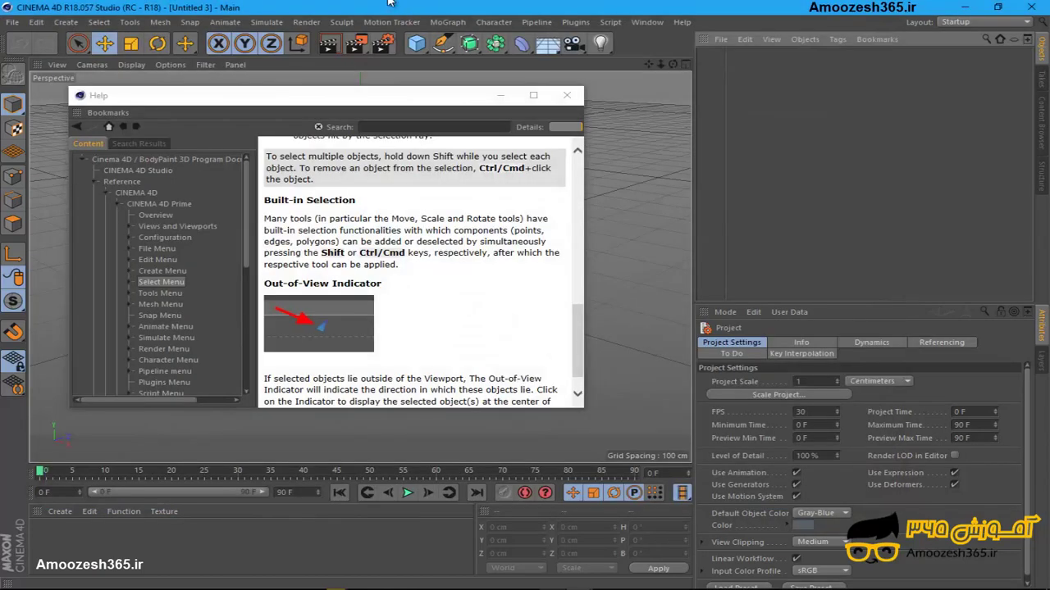
Browse the Tools, Animate and Mesh Menu help topics, then close the Help window.
{"action": "left_click", "coordinate": [83, 157]}
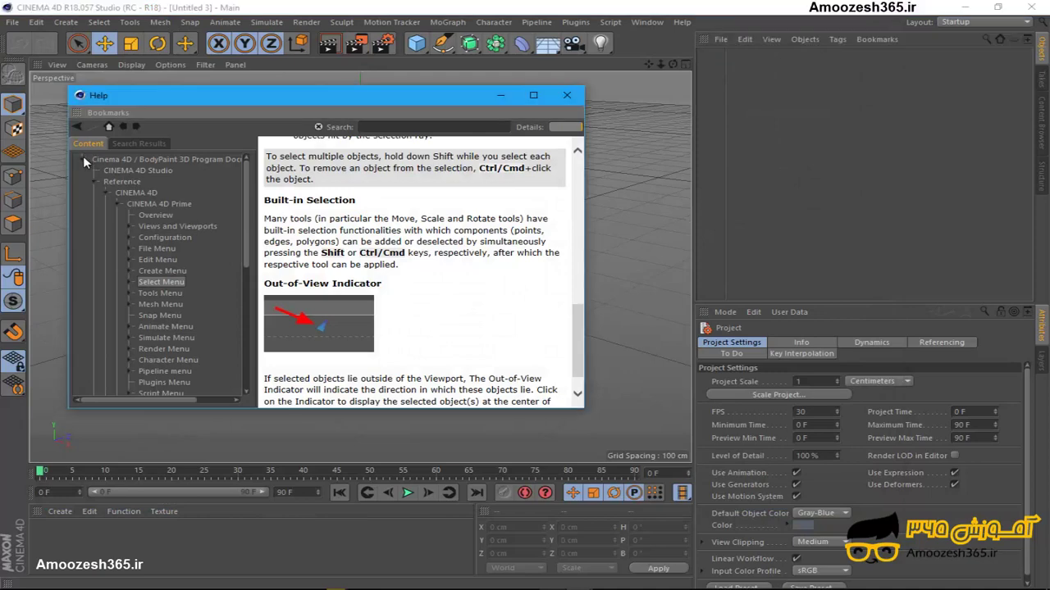
{"action": "left_click", "coordinate": [83, 157]}
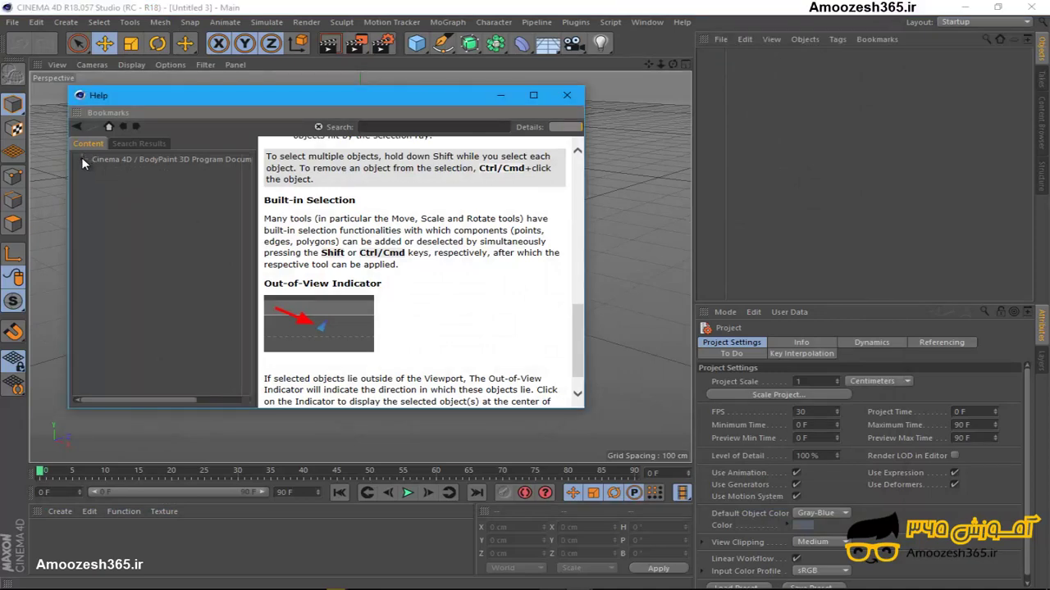
{"action": "scroll", "coordinate": [391, 249], "scroll_direction": "down", "scroll_amount": 1}
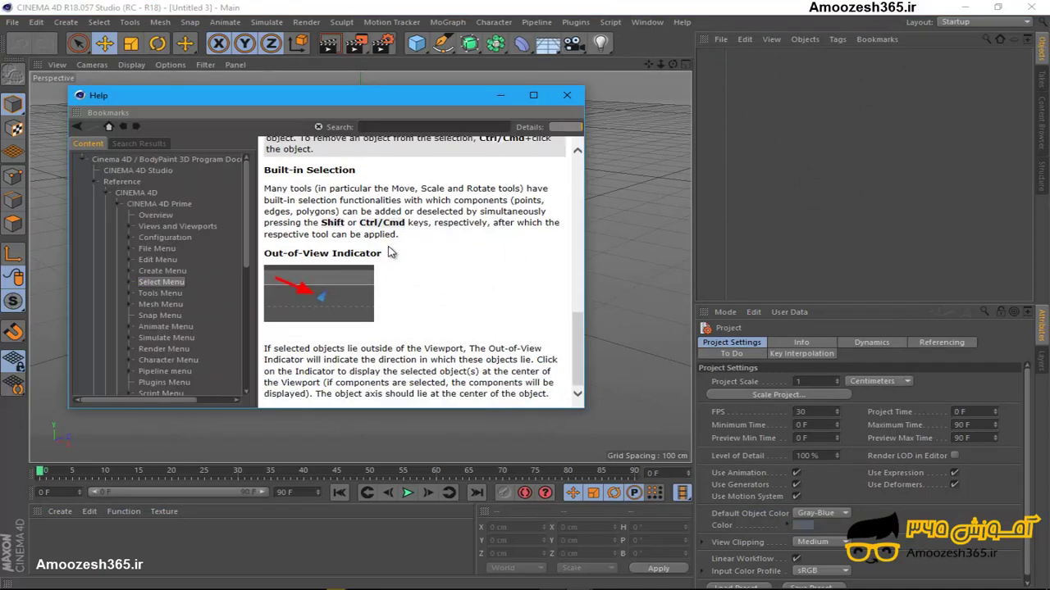
{"action": "left_click", "coordinate": [179, 292]}
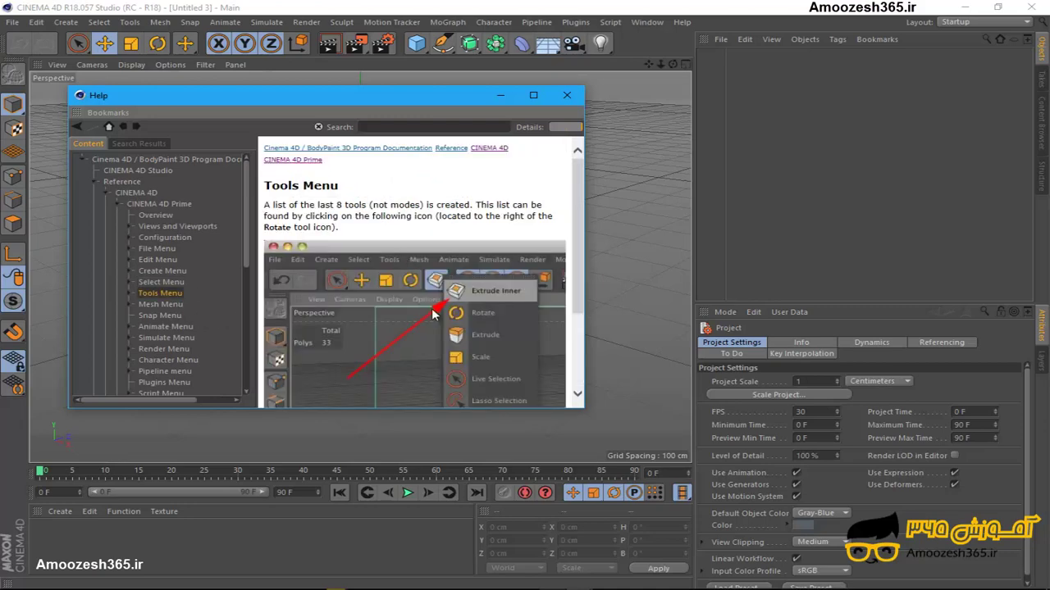
{"action": "left_click", "coordinate": [174, 327]}
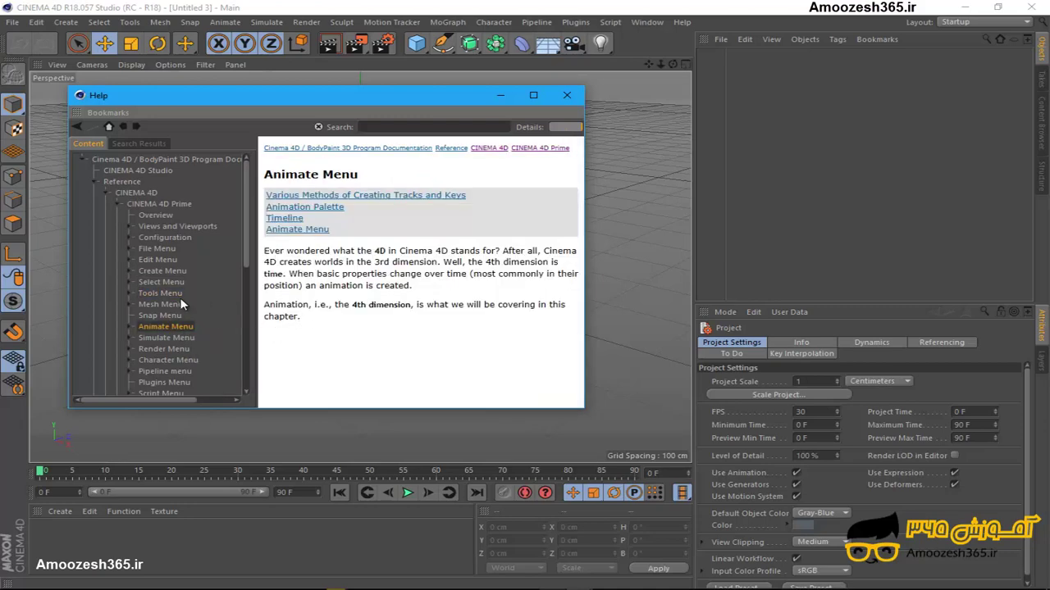
{"action": "left_click", "coordinate": [169, 304]}
{"action": "left_click", "coordinate": [567, 95]}
{"action": "left_click", "coordinate": [682, 22]}
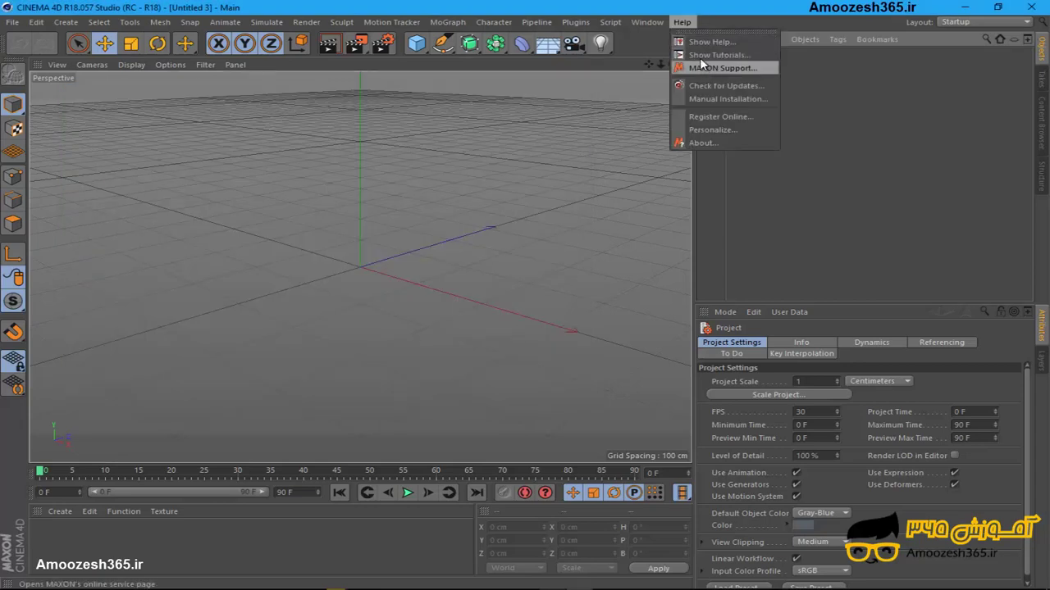
{"action": "left_click", "coordinate": [721, 55]}
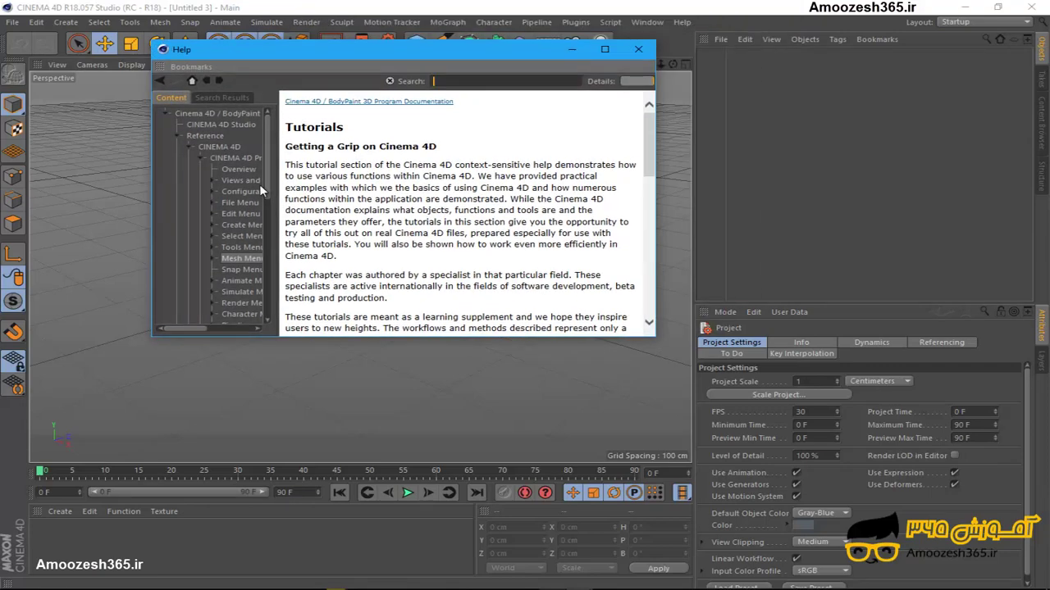
{"action": "left_click", "coordinate": [247, 215]}
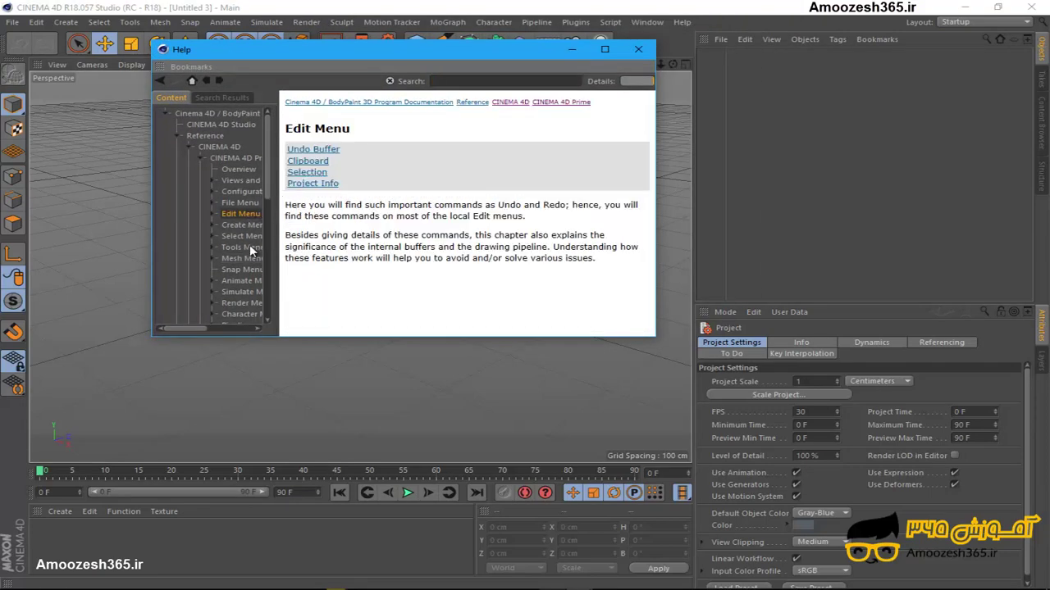
{"action": "left_click", "coordinate": [246, 247]}
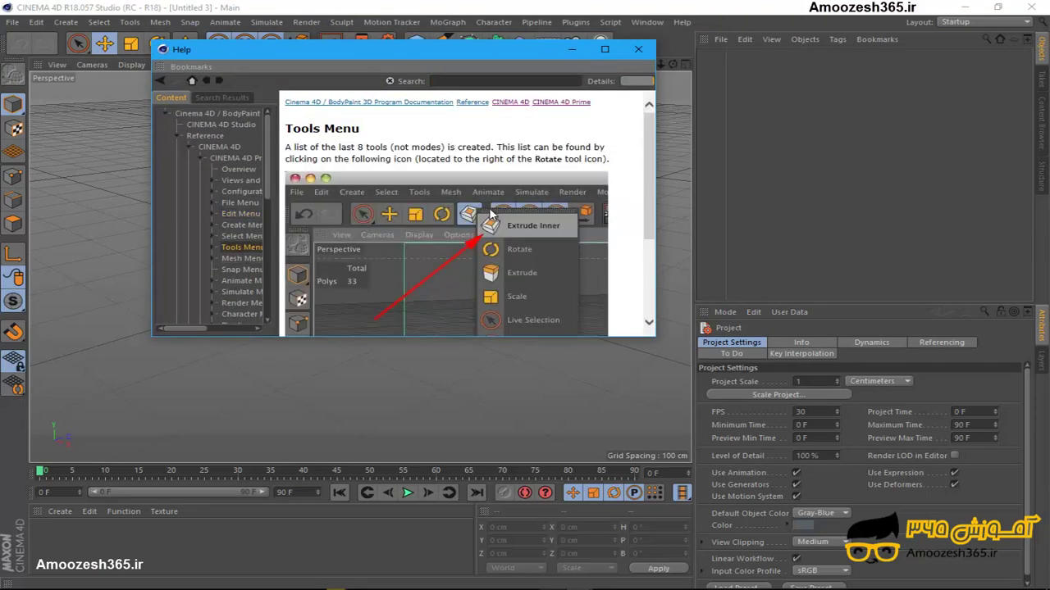
{"action": "double_click", "coordinate": [381, 59]}
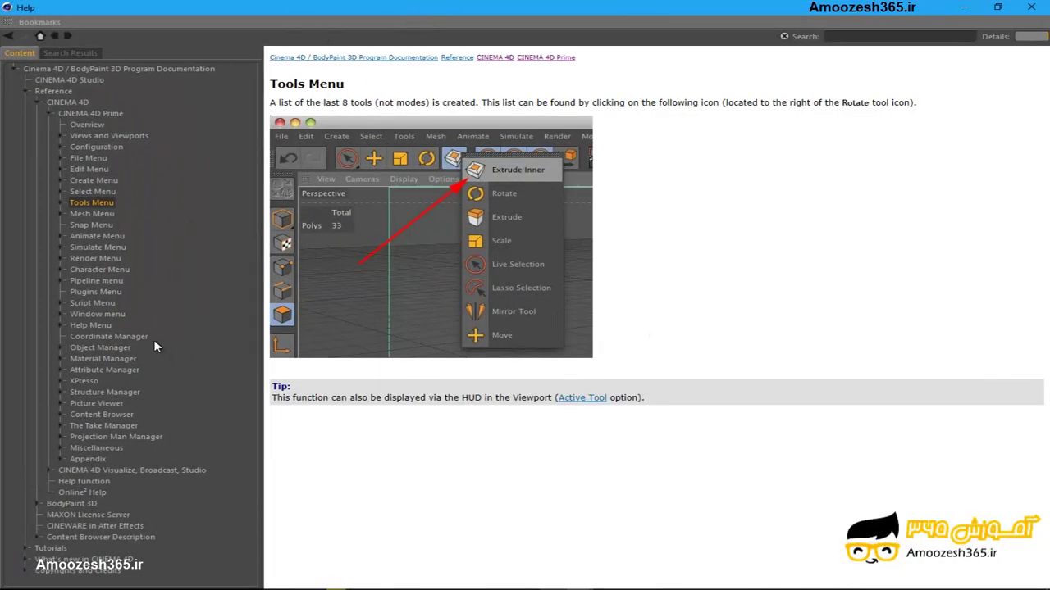
{"action": "left_click", "coordinate": [108, 314]}
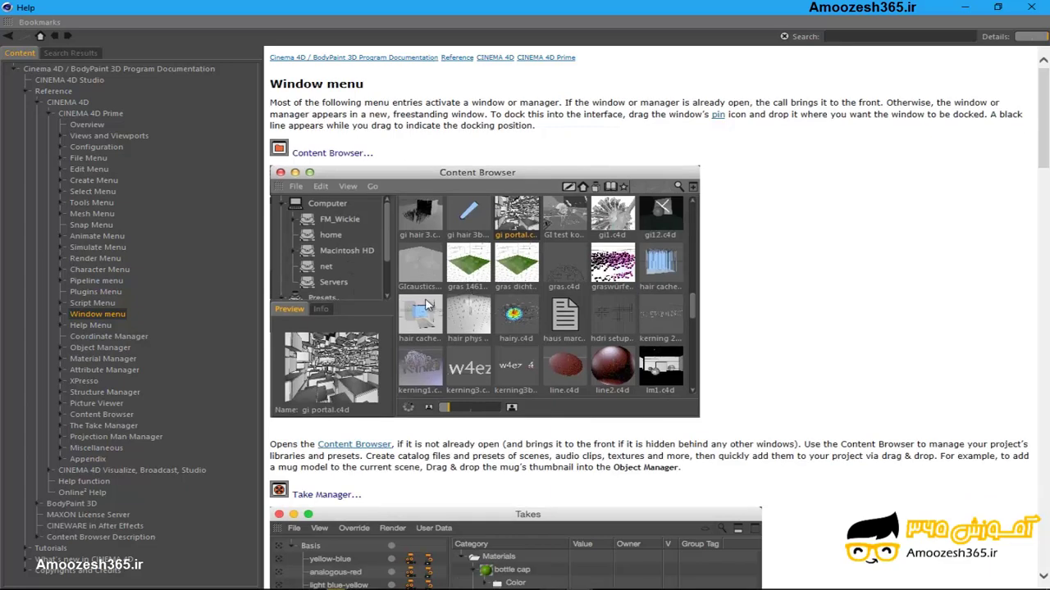
{"action": "scroll", "coordinate": [443, 338], "scroll_direction": "down", "scroll_amount": 3}
{"action": "scroll", "coordinate": [442, 337], "scroll_direction": "down", "scroll_amount": 2}
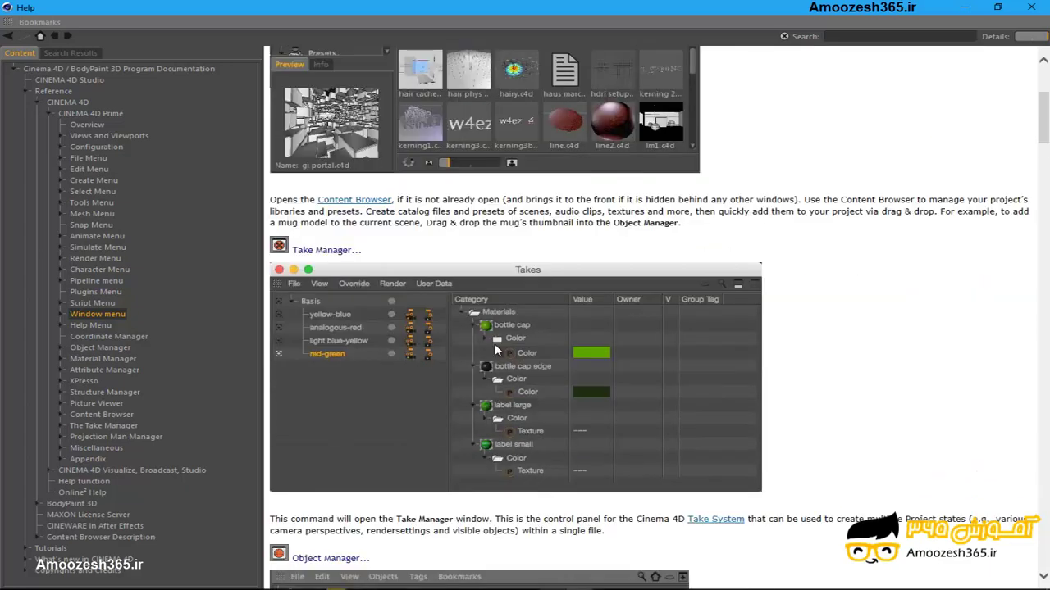
{"action": "left_click", "coordinate": [115, 415]}
{"action": "left_click", "coordinate": [90, 481]}
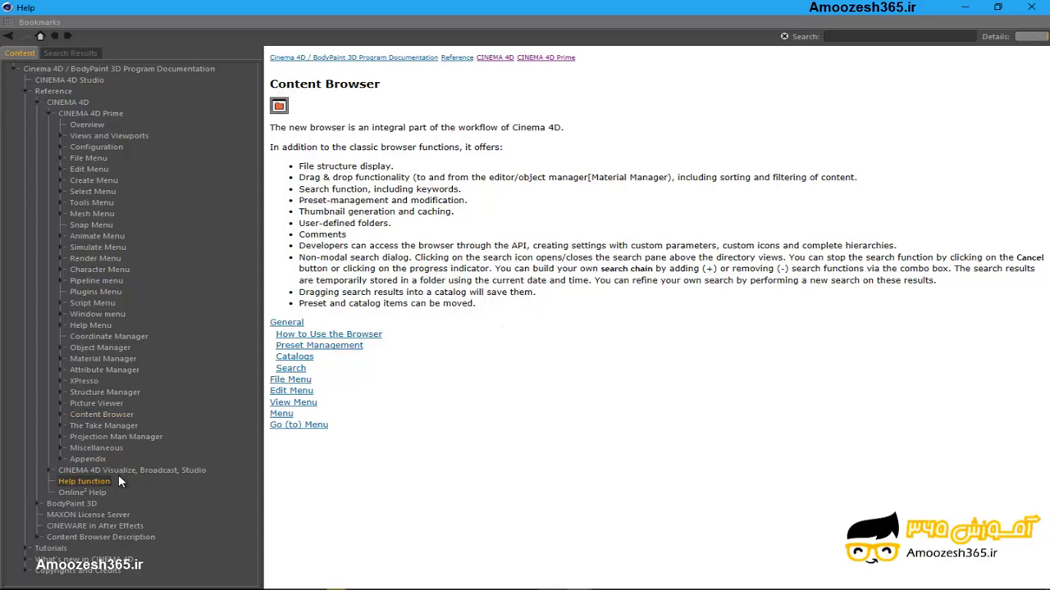
{"action": "scroll", "coordinate": [230, 305], "scroll_direction": "down", "scroll_amount": 5}
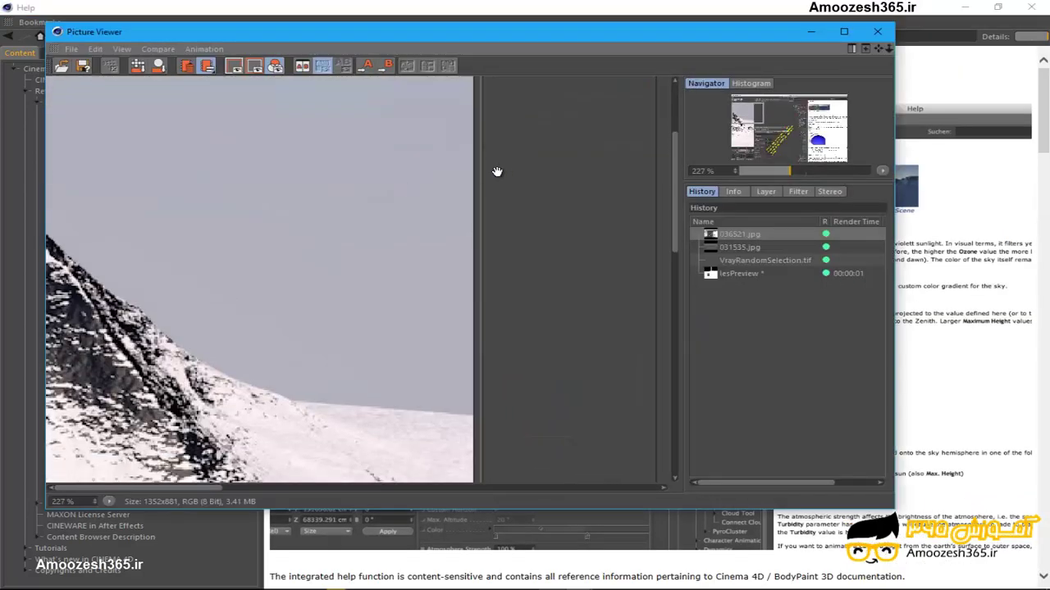
Run Check for Updates, reposition the MAXON Online Updater, and close it once it lists no updates.
{"action": "left_click", "coordinate": [876, 31]}
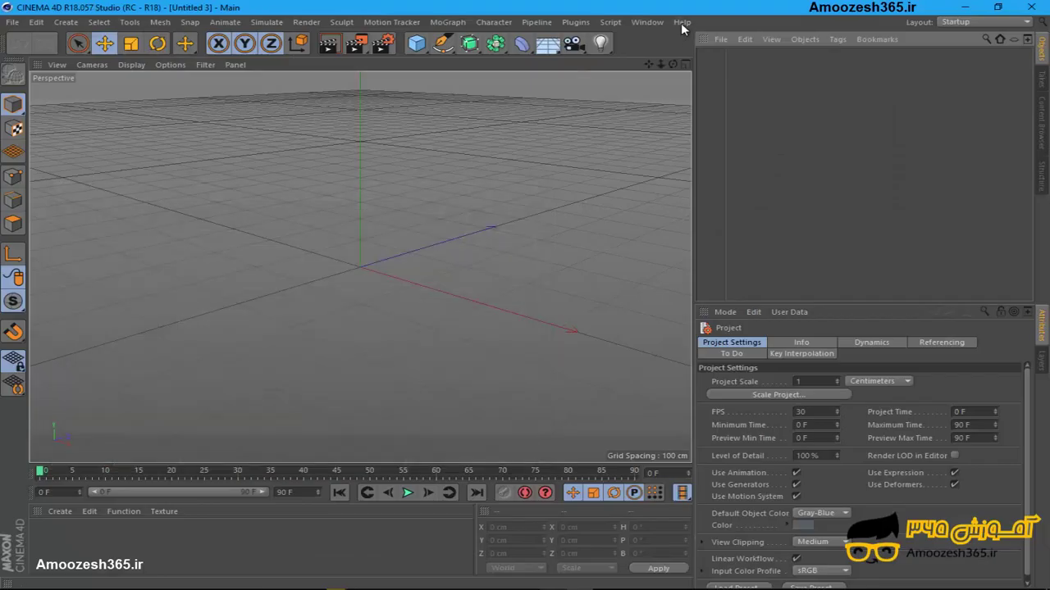
{"action": "left_click", "coordinate": [681, 23]}
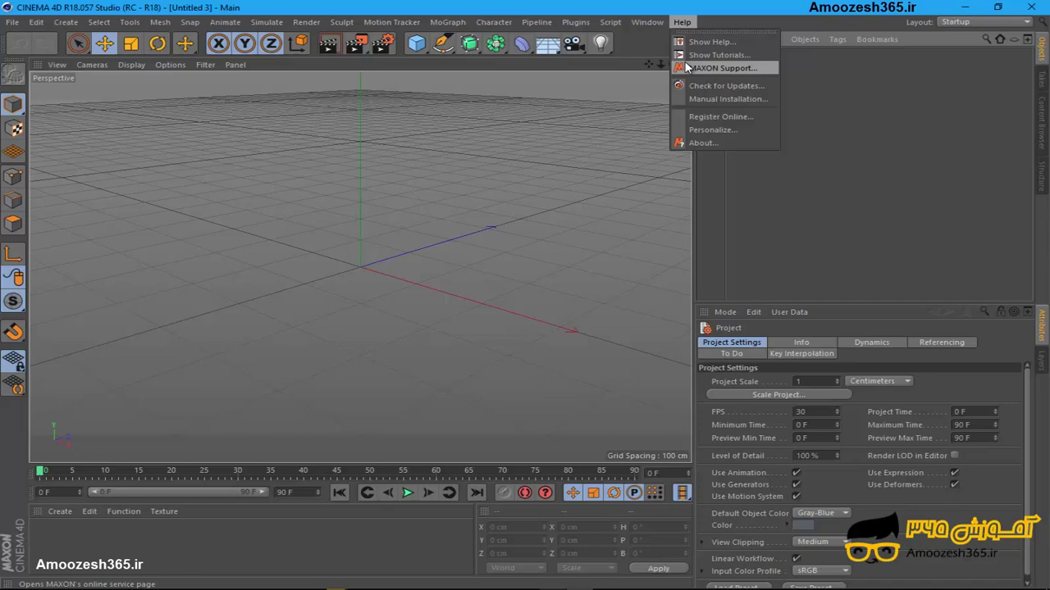
{"action": "left_click", "coordinate": [727, 87]}
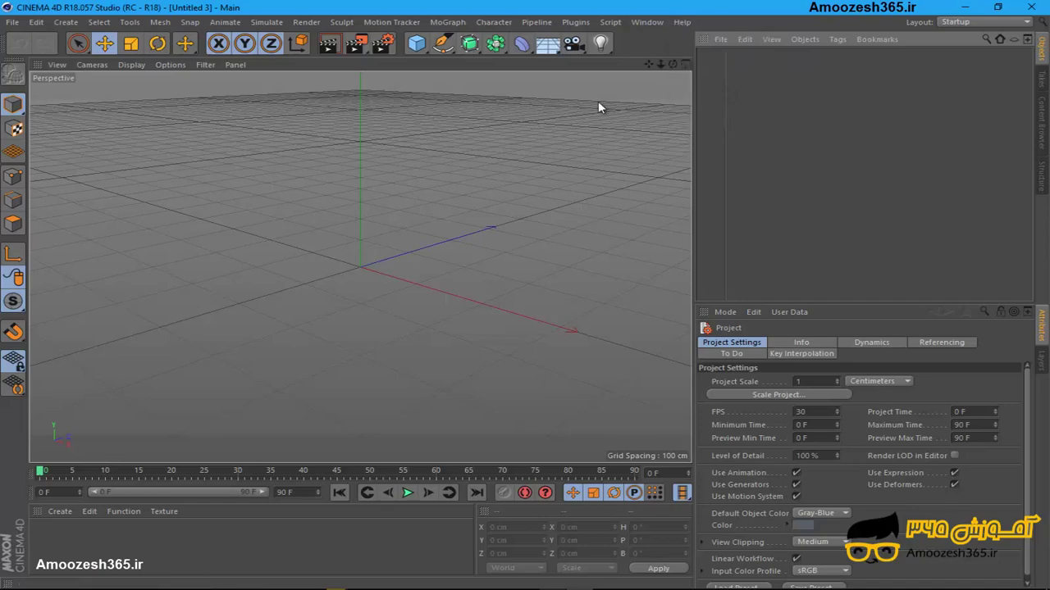
{"action": "left_click_drag", "start_coordinate": [517, 127], "coordinate": [414, 119]}
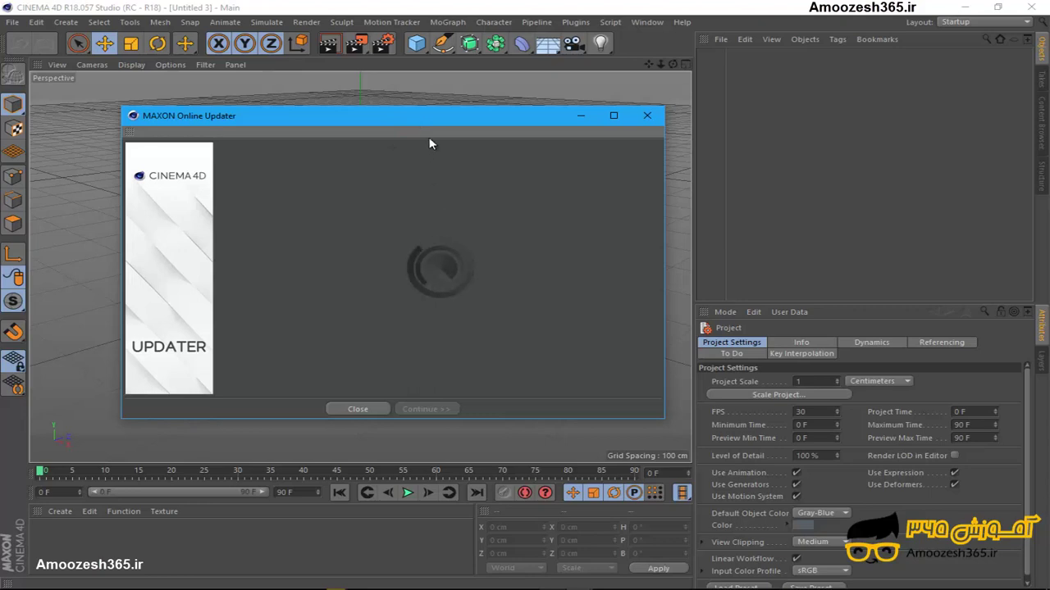
{"action": "left_click_drag", "start_coordinate": [425, 126], "coordinate": [405, 108]}
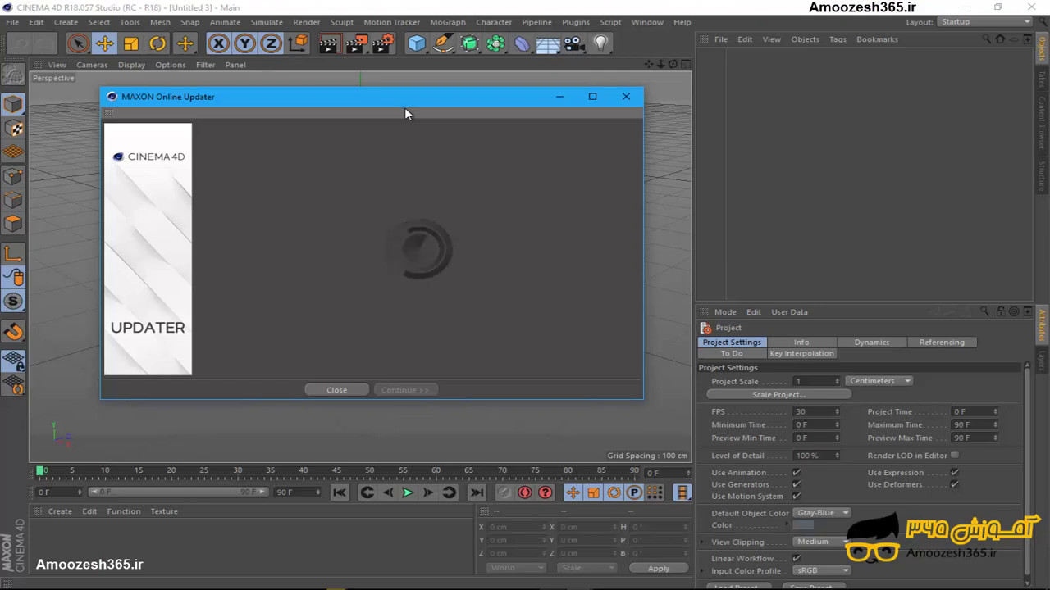
{"action": "left_click_drag", "start_coordinate": [307, 107], "coordinate": [315, 119]}
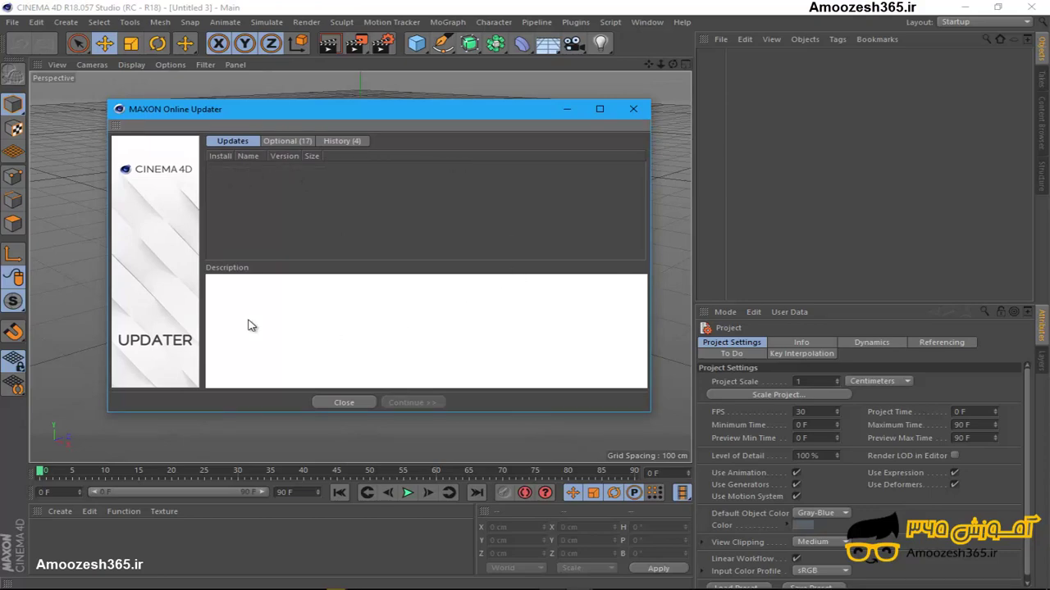
{"action": "left_click_drag", "start_coordinate": [300, 98], "coordinate": [311, 125]}
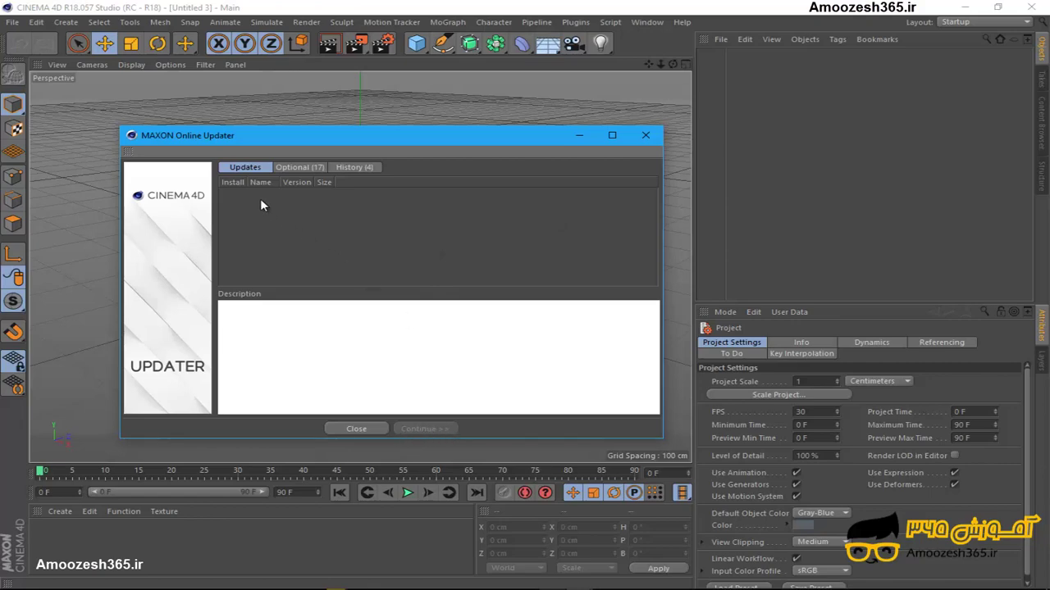
{"action": "left_click", "coordinate": [646, 136]}
{"action": "left_click", "coordinate": [683, 22]}
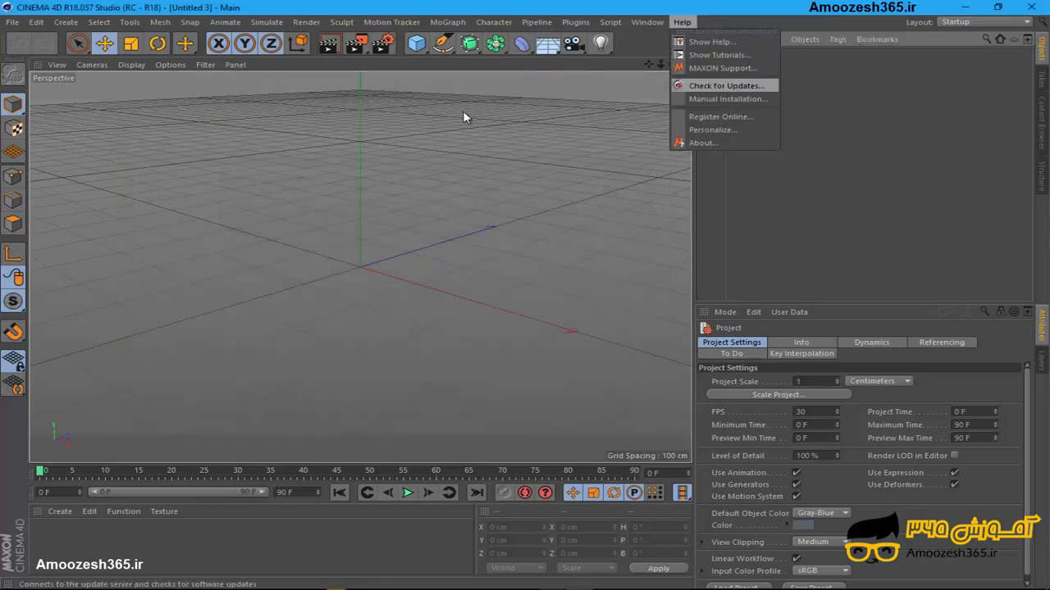
Dismiss the Help menu without choosing anything, twice, leaving it open at the end.
{"action": "left_click", "coordinate": [397, 237]}
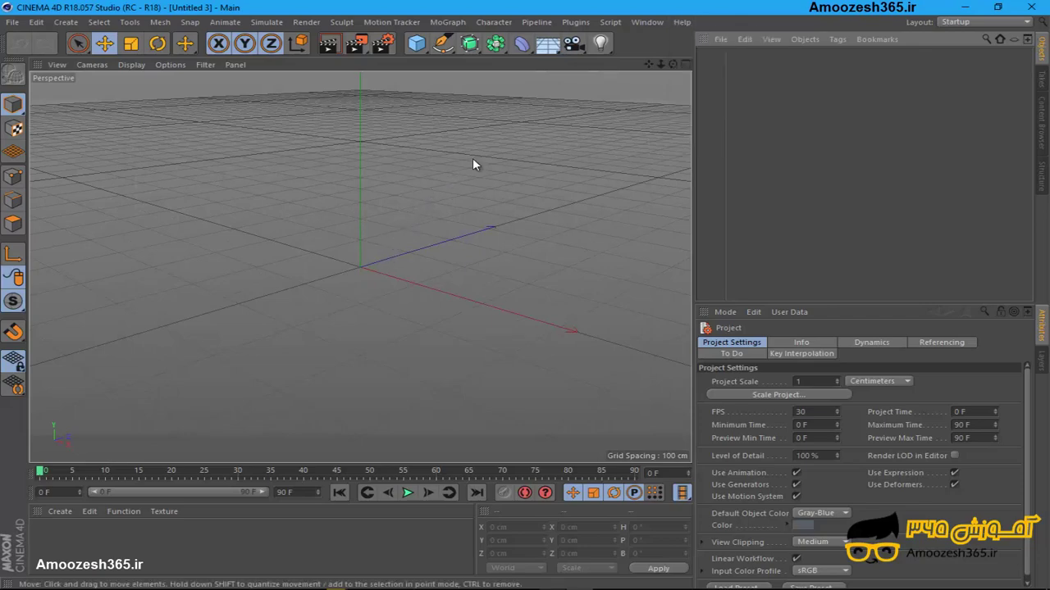
{"action": "left_click", "coordinate": [687, 22]}
{"action": "left_click", "coordinate": [339, 233]}
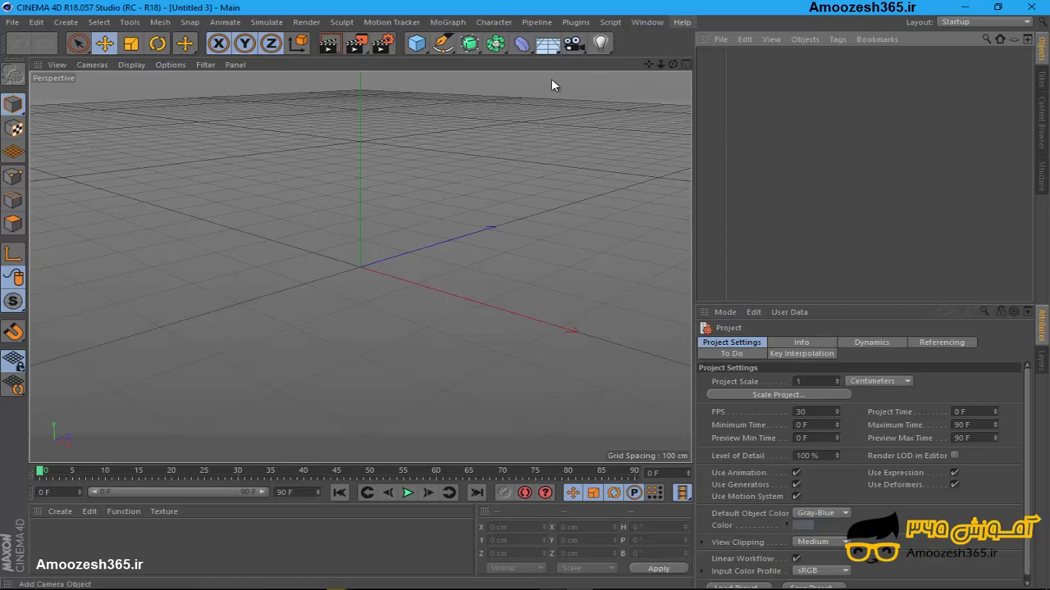
{"action": "left_click", "coordinate": [681, 23]}
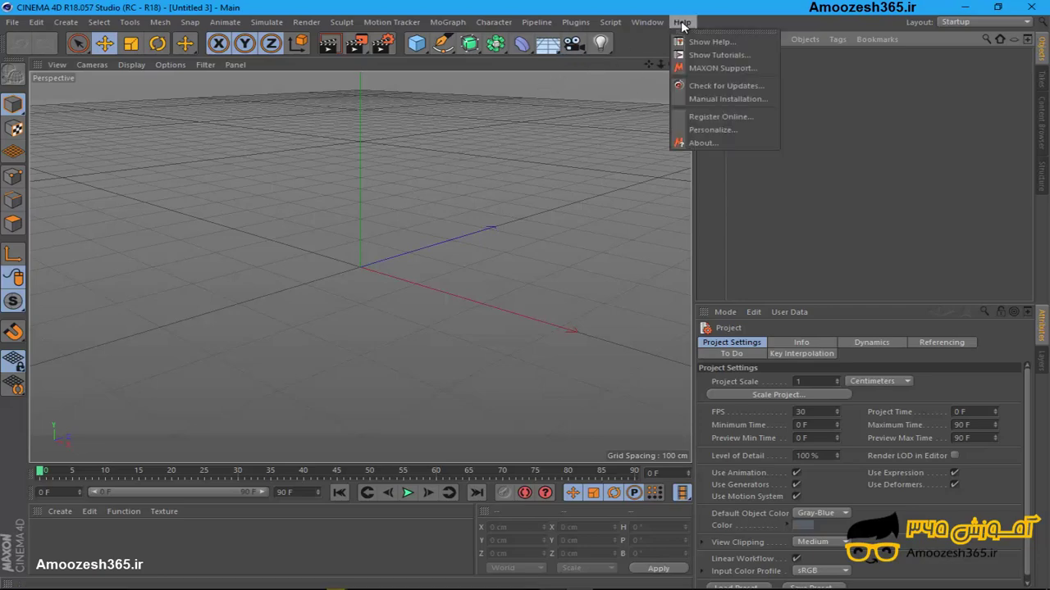
View the About screen for Cinema 4D Studio R18.057, then click it closed.
{"action": "left_click", "coordinate": [707, 144]}
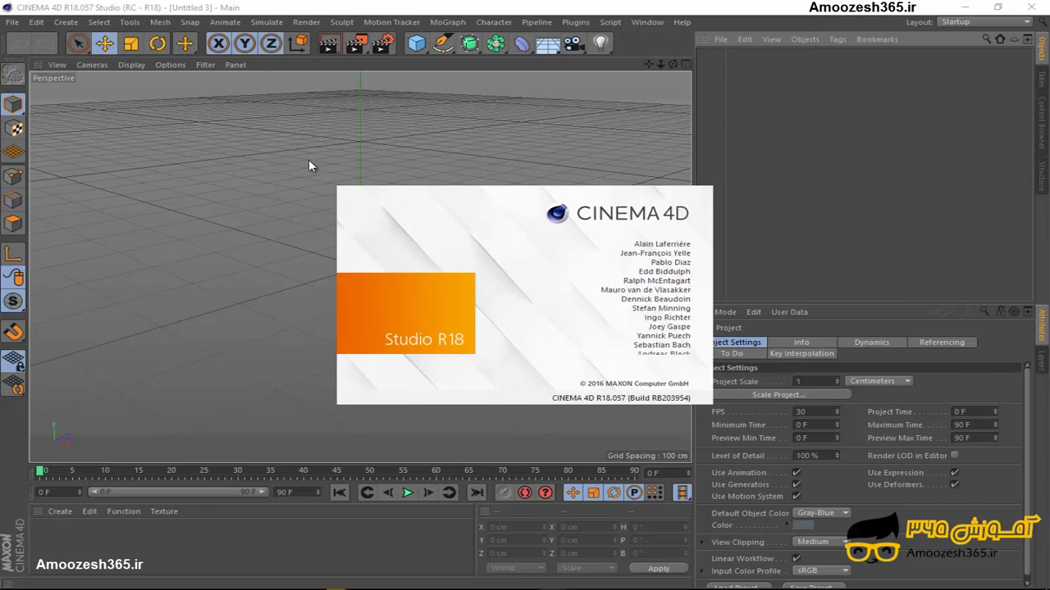
{"action": "left_click", "coordinate": [447, 236]}
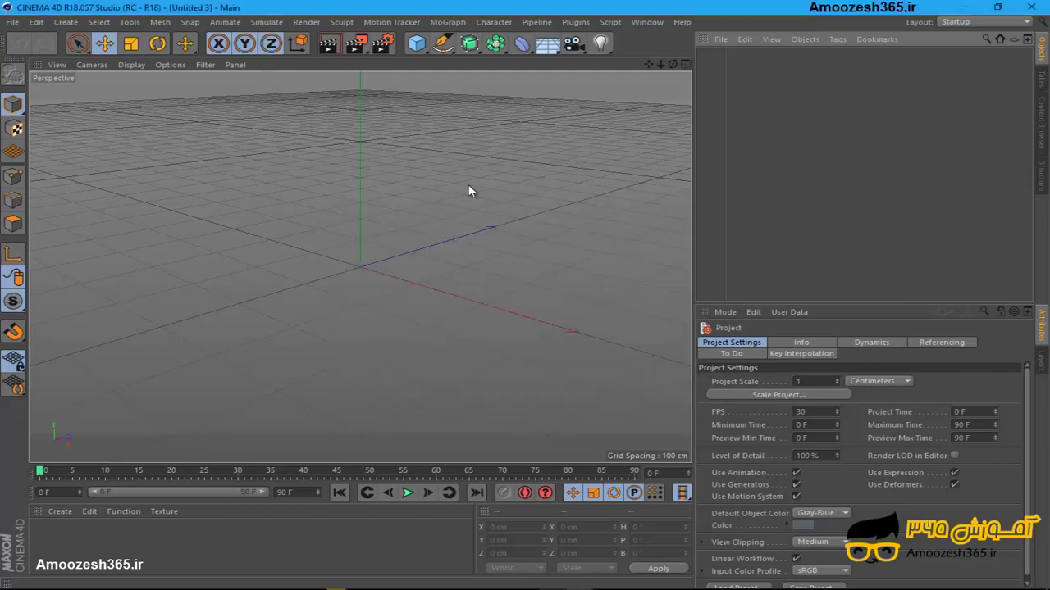
{"action": "left_click", "coordinate": [681, 22]}
Open Show Help, move the window right, and widen it and its contents pane.
{"action": "left_click", "coordinate": [711, 45]}
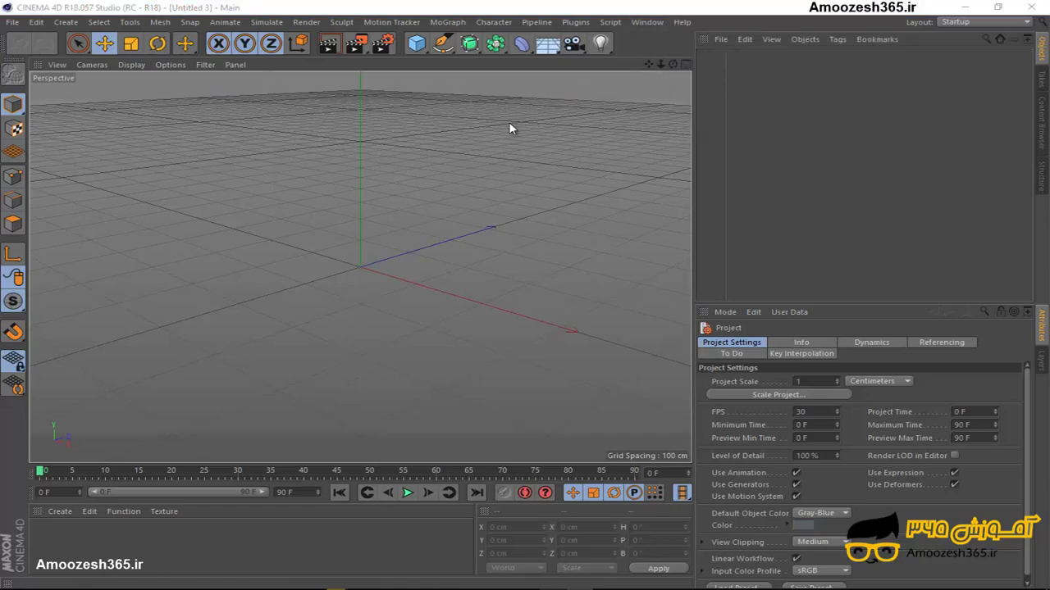
{"action": "left_click_drag", "start_coordinate": [333, 99], "coordinate": [419, 93]}
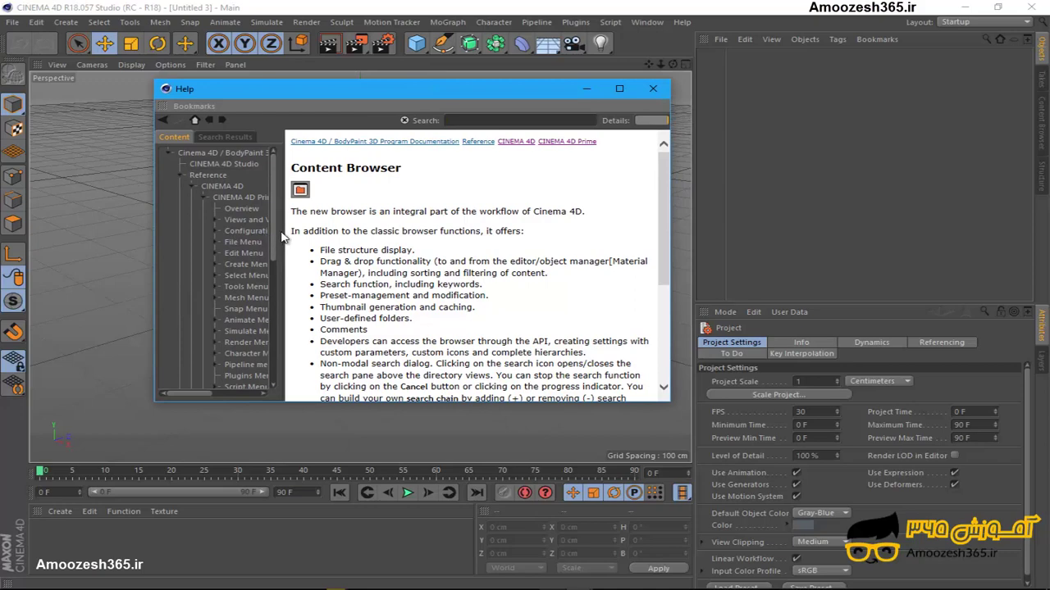
{"action": "left_click_drag", "start_coordinate": [281, 237], "coordinate": [391, 242]}
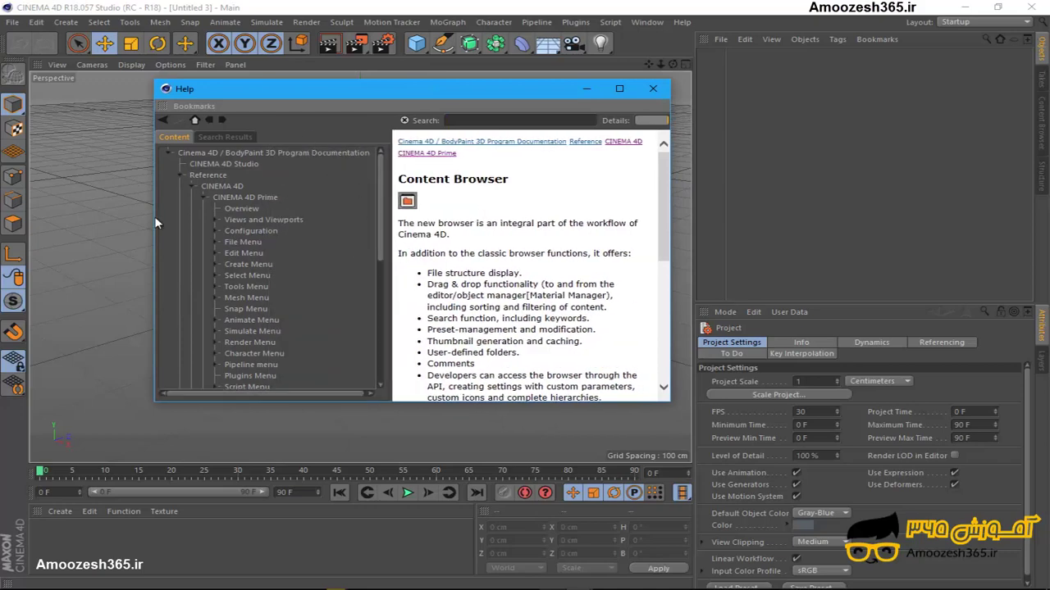
{"action": "left_click_drag", "start_coordinate": [155, 221], "coordinate": [113, 221]}
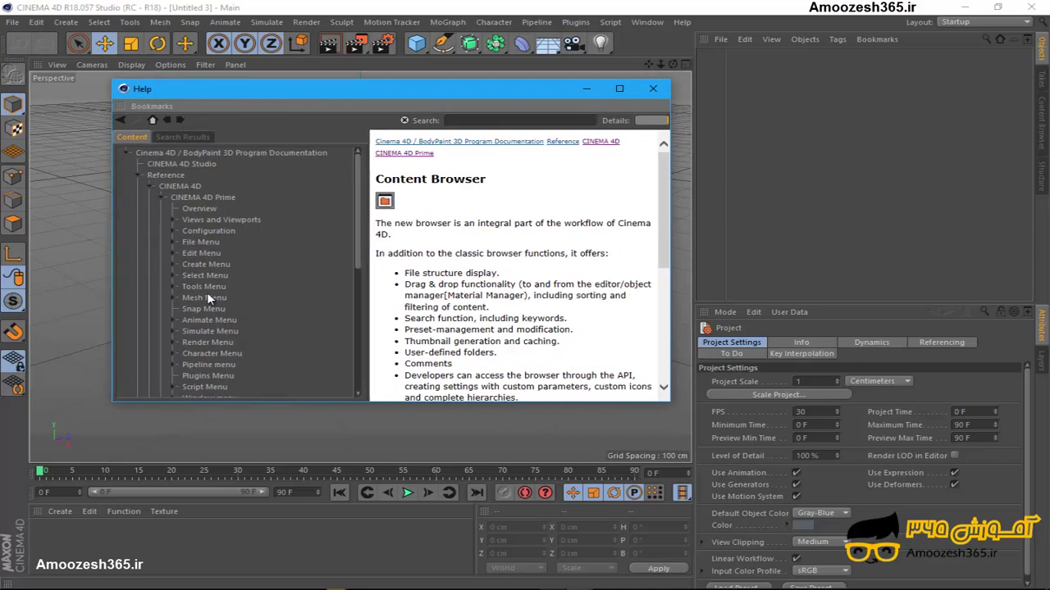
{"action": "scroll", "coordinate": [205, 287], "scroll_direction": "down", "scroll_amount": 3}
{"action": "scroll", "coordinate": [204, 282], "scroll_direction": "down", "scroll_amount": 5}
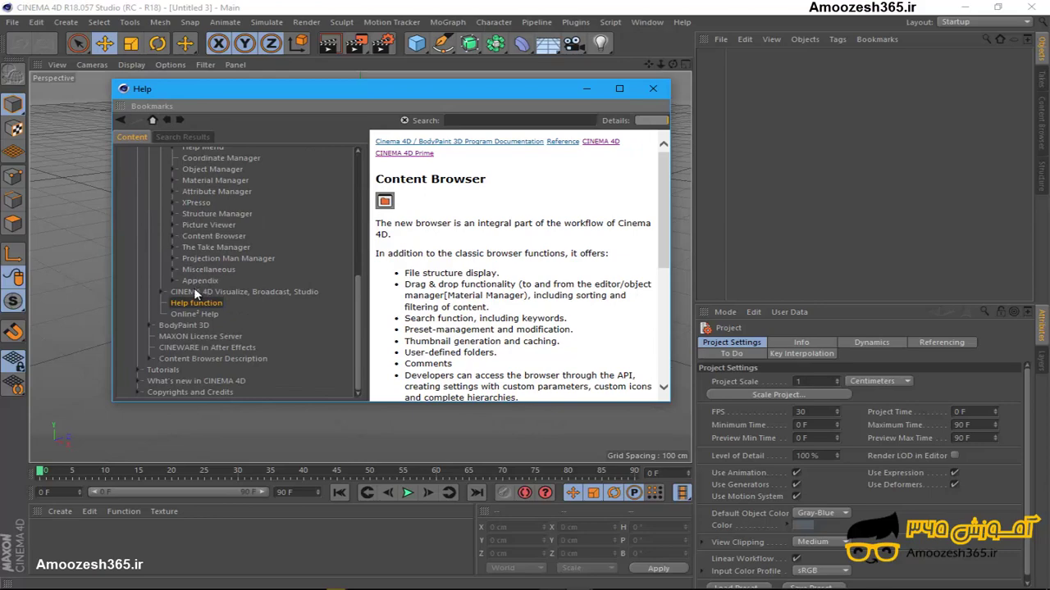
Open BodyPaint 3D > Brush Settings, maximize the window and scroll to the pressure graphs.
{"action": "left_click", "coordinate": [187, 325]}
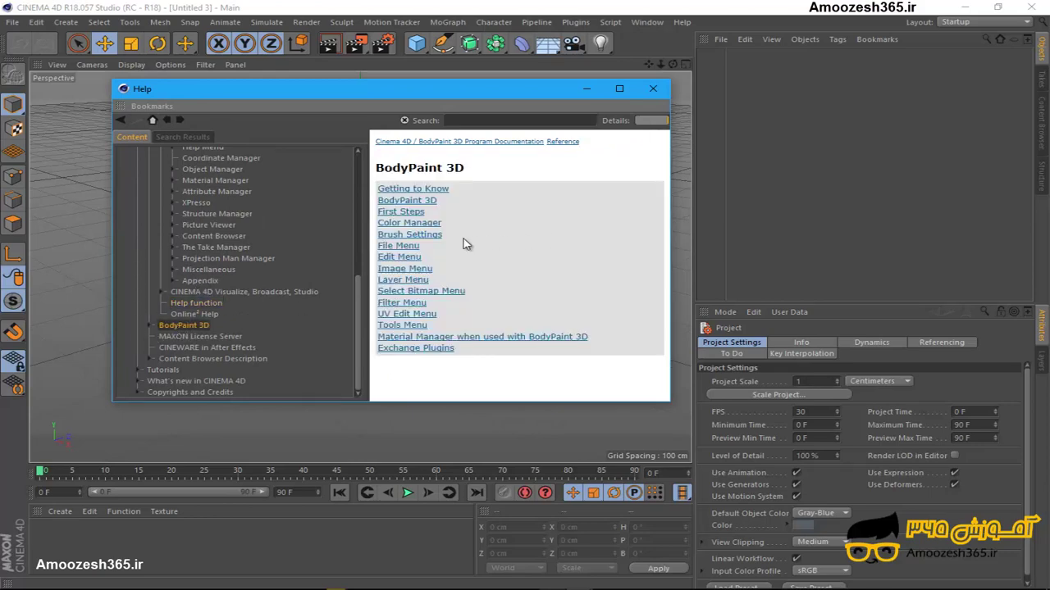
{"action": "left_click", "coordinate": [414, 237]}
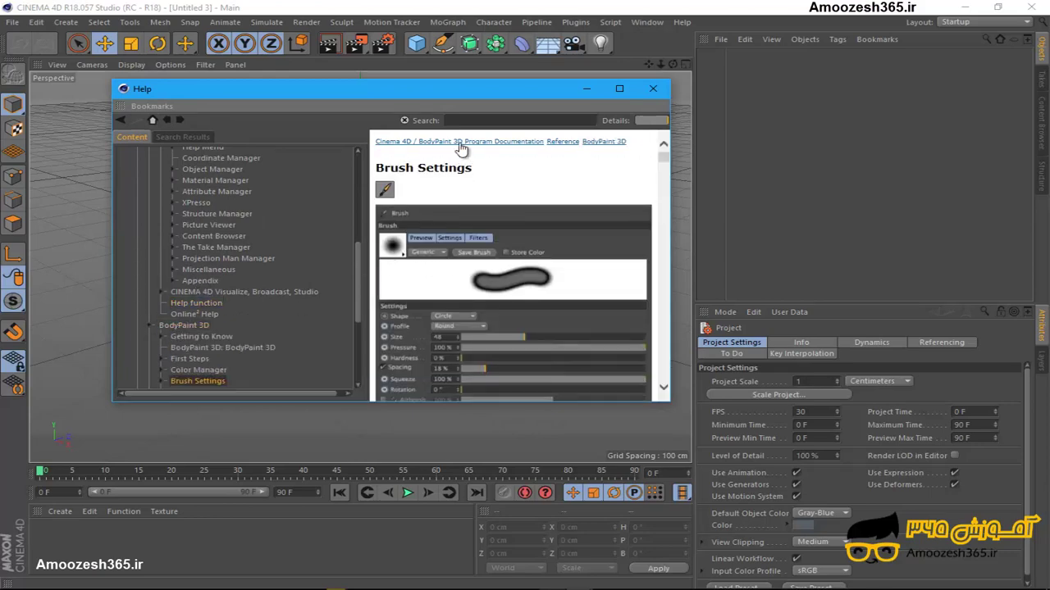
{"action": "double_click", "coordinate": [445, 94]}
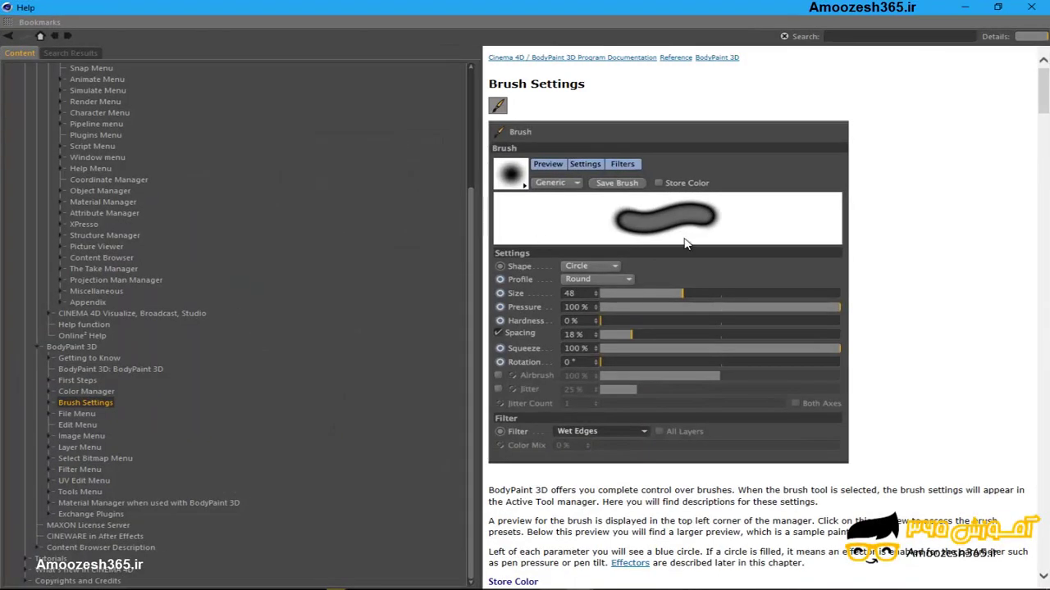
{"action": "scroll", "coordinate": [678, 246], "scroll_direction": "down", "scroll_amount": 2}
{"action": "scroll", "coordinate": [678, 246], "scroll_direction": "down", "scroll_amount": 3}
{"action": "scroll", "coordinate": [679, 246], "scroll_direction": "down", "scroll_amount": 3}
{"action": "scroll", "coordinate": [678, 255], "scroll_direction": "down", "scroll_amount": 3}
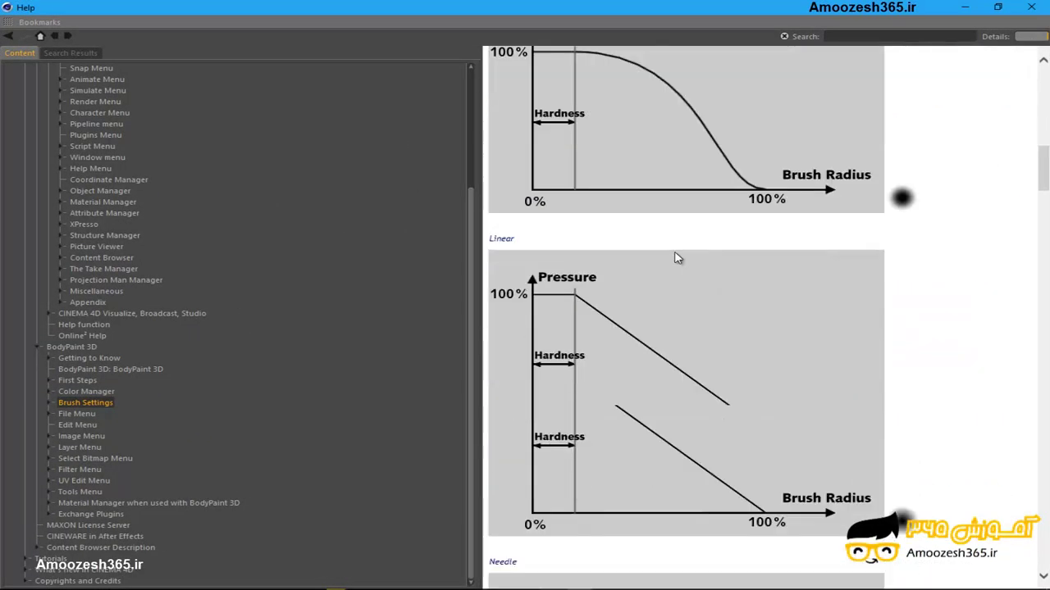
{"action": "scroll", "coordinate": [677, 258], "scroll_direction": "down", "scroll_amount": 2}
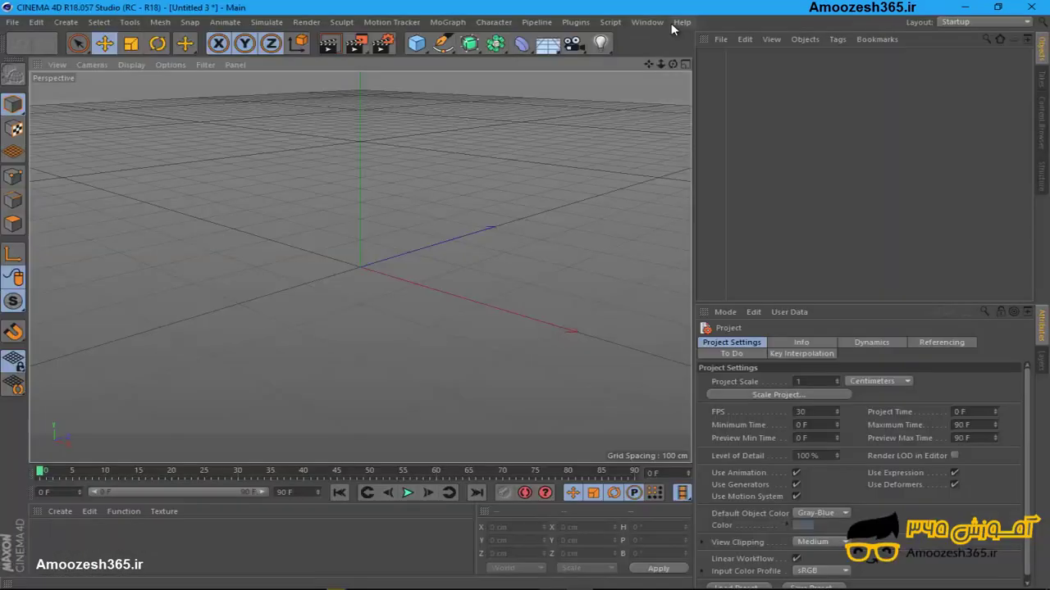
{"action": "left_click", "coordinate": [680, 22]}
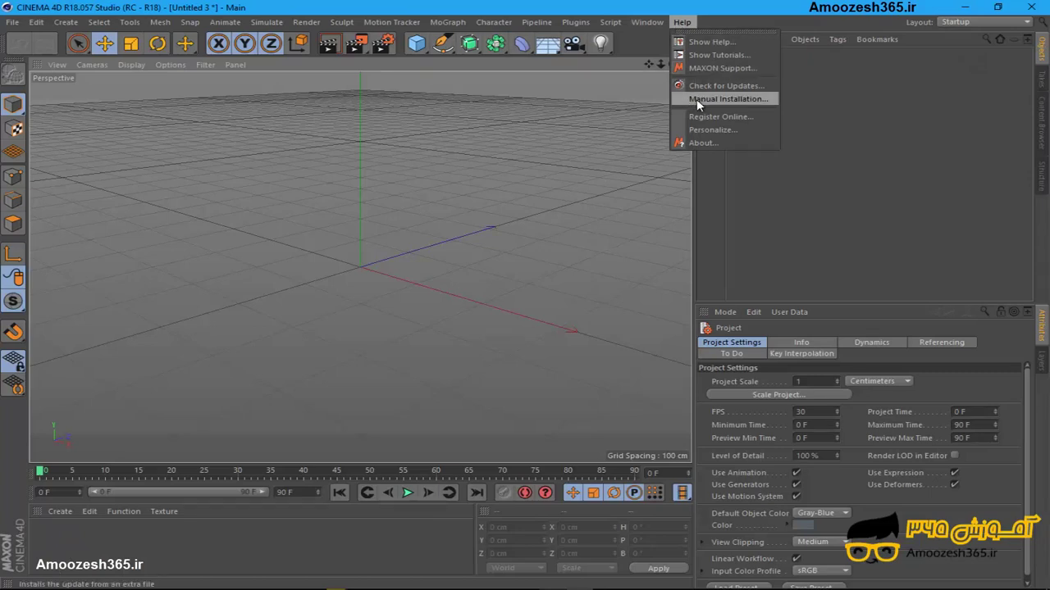
{"action": "left_click", "coordinate": [681, 22]}
{"action": "left_click", "coordinate": [682, 22]}
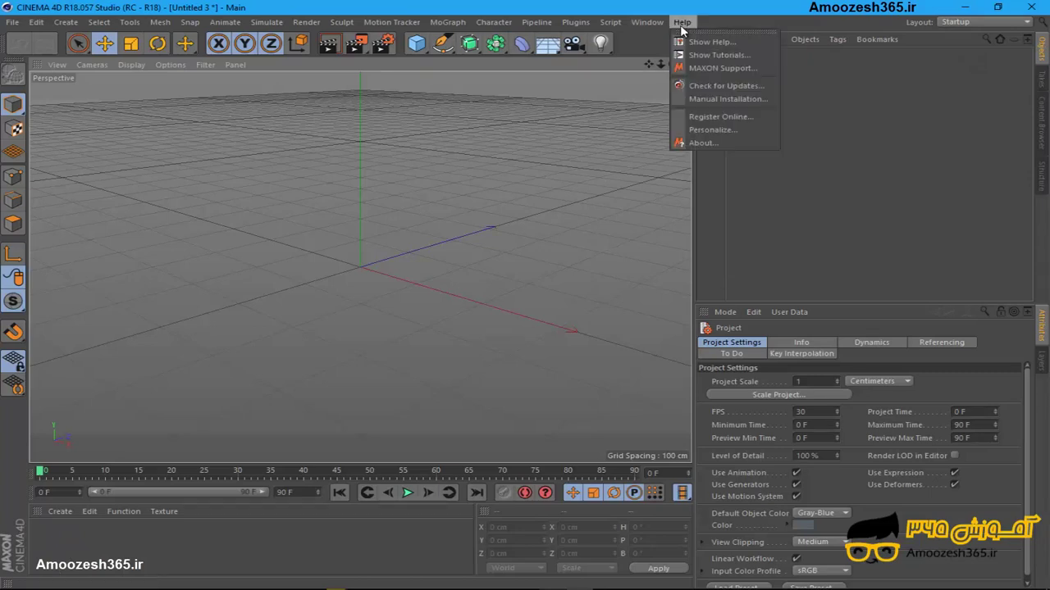
{"action": "left_click", "coordinate": [707, 98]}
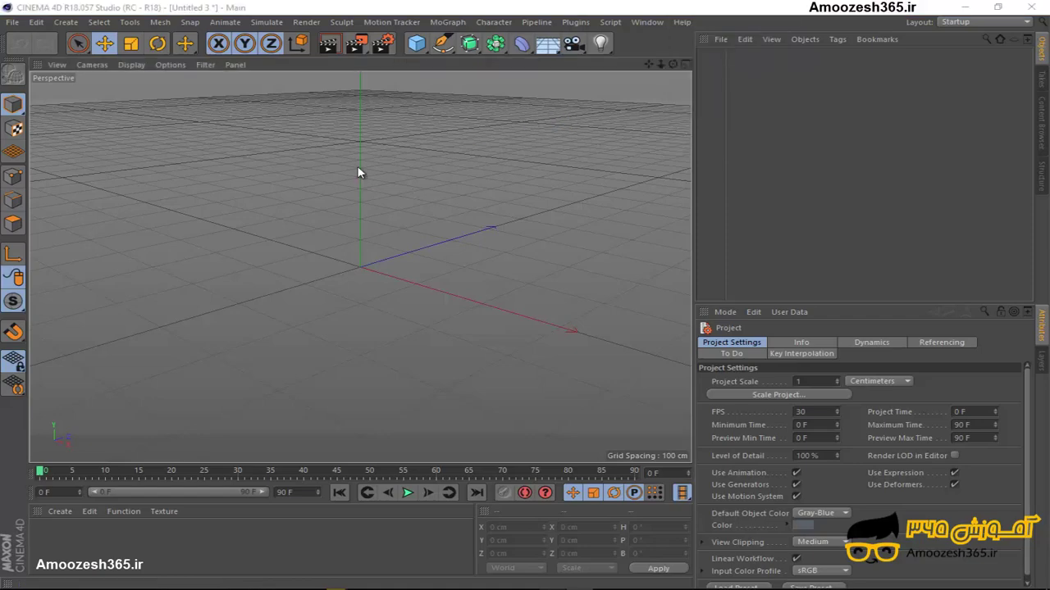
{"action": "left_click_drag", "start_coordinate": [312, 79], "coordinate": [330, 108]}
{"action": "left_click", "coordinate": [277, 221]}
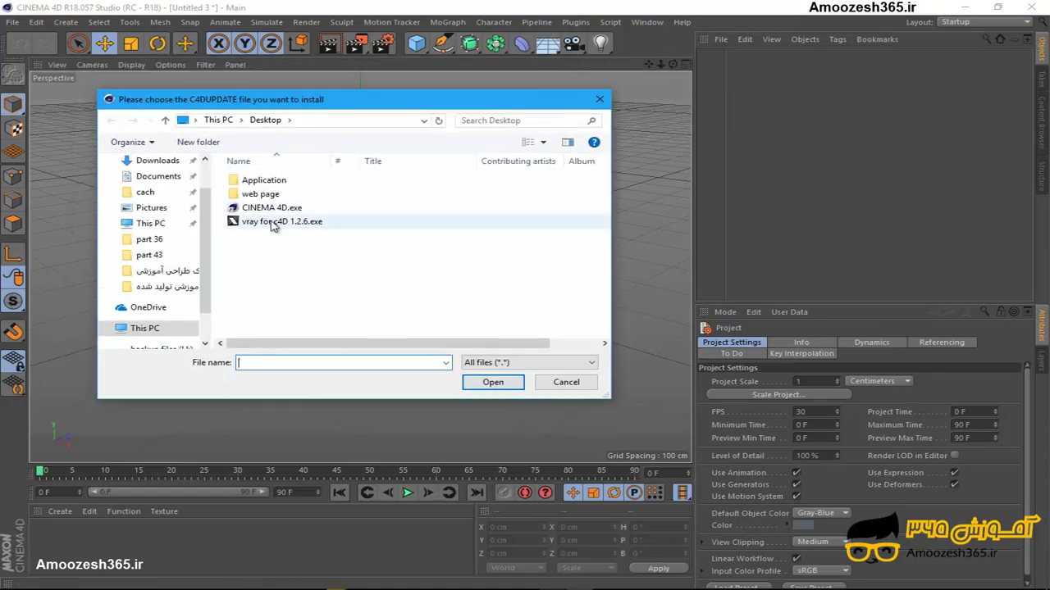
{"action": "left_click", "coordinate": [271, 208]}
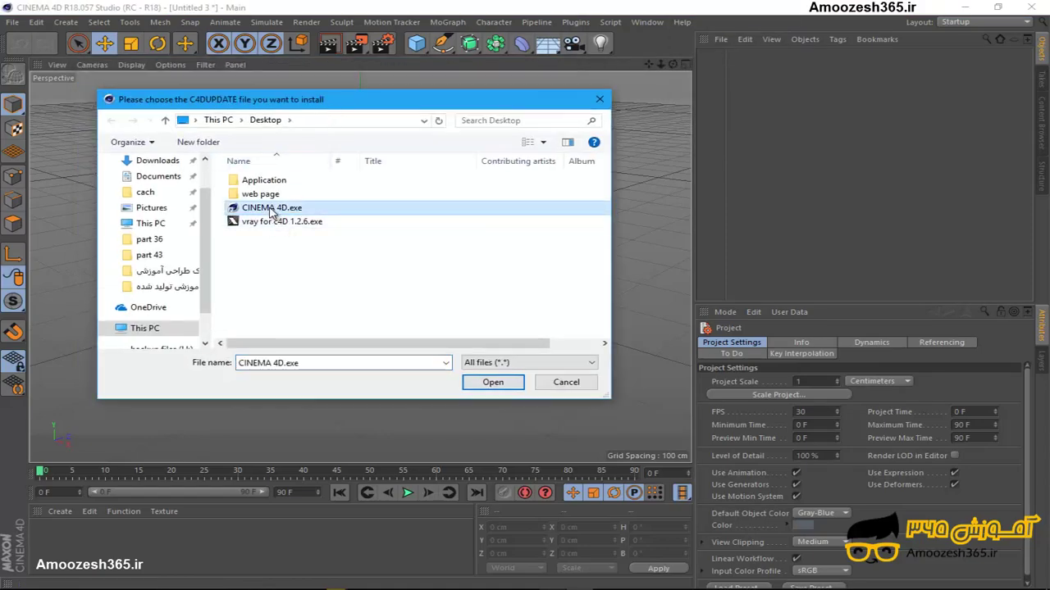
{"action": "left_click", "coordinate": [493, 382]}
{"action": "left_click", "coordinate": [682, 22]}
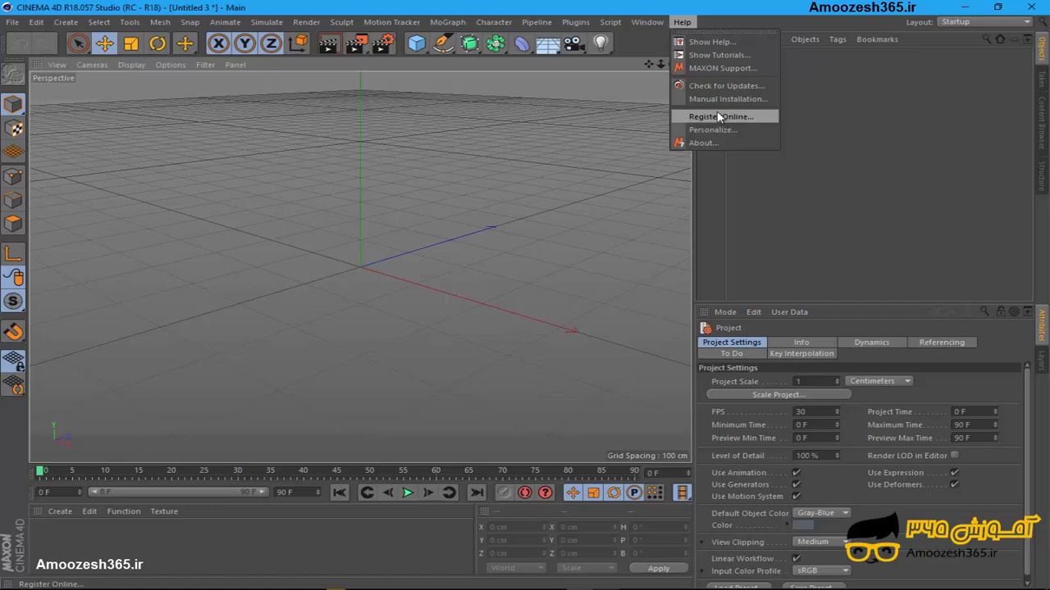
Choose Register Online to open the MAXON registration page in the web browser.
{"action": "left_click", "coordinate": [709, 117]}
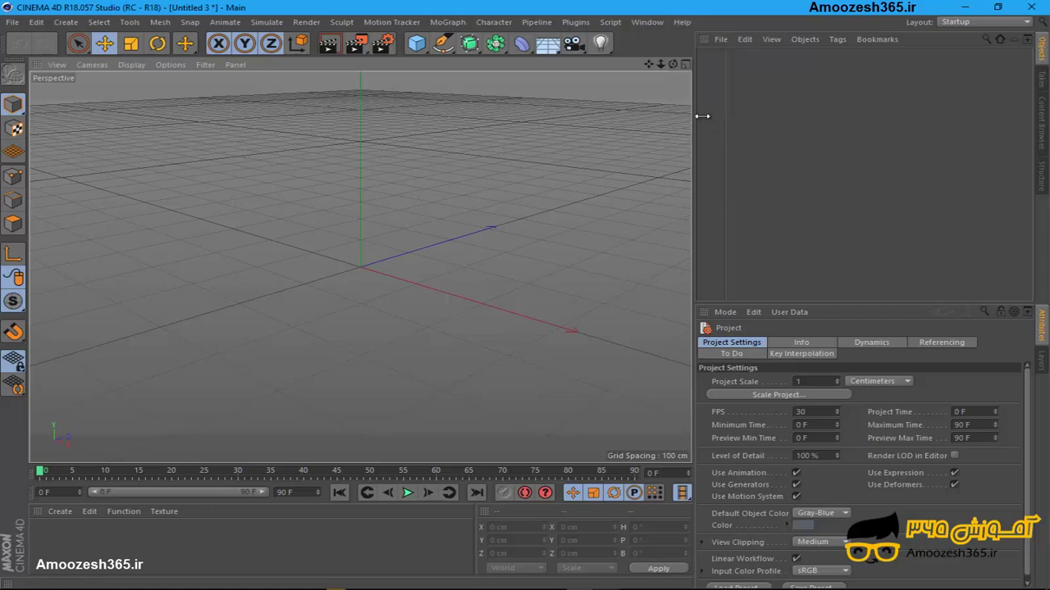
{"action": "left_click", "coordinate": [679, 23]}
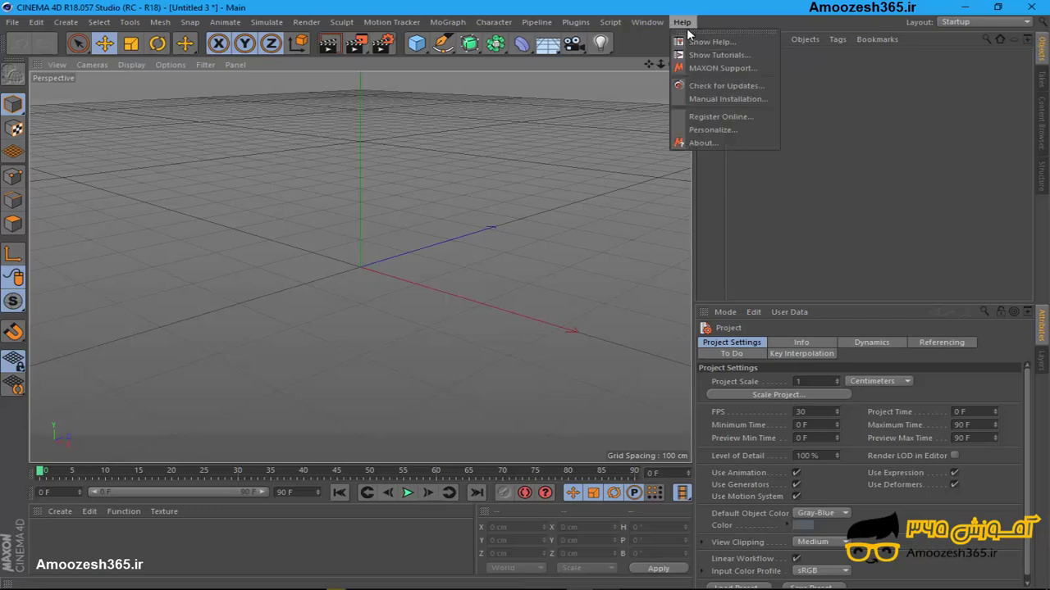
{"action": "left_click", "coordinate": [702, 115]}
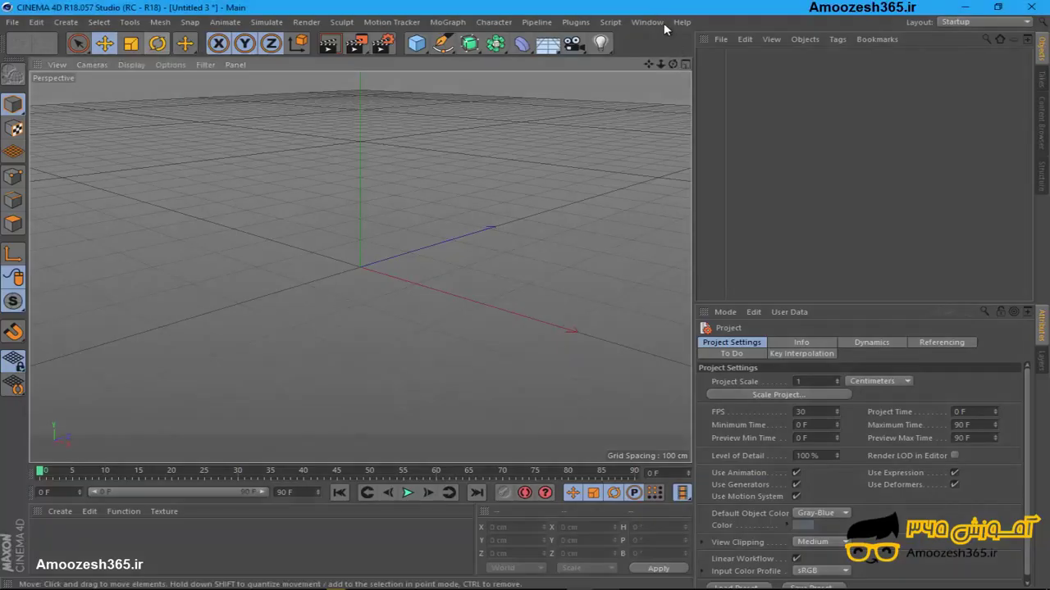
{"action": "left_click", "coordinate": [682, 22]}
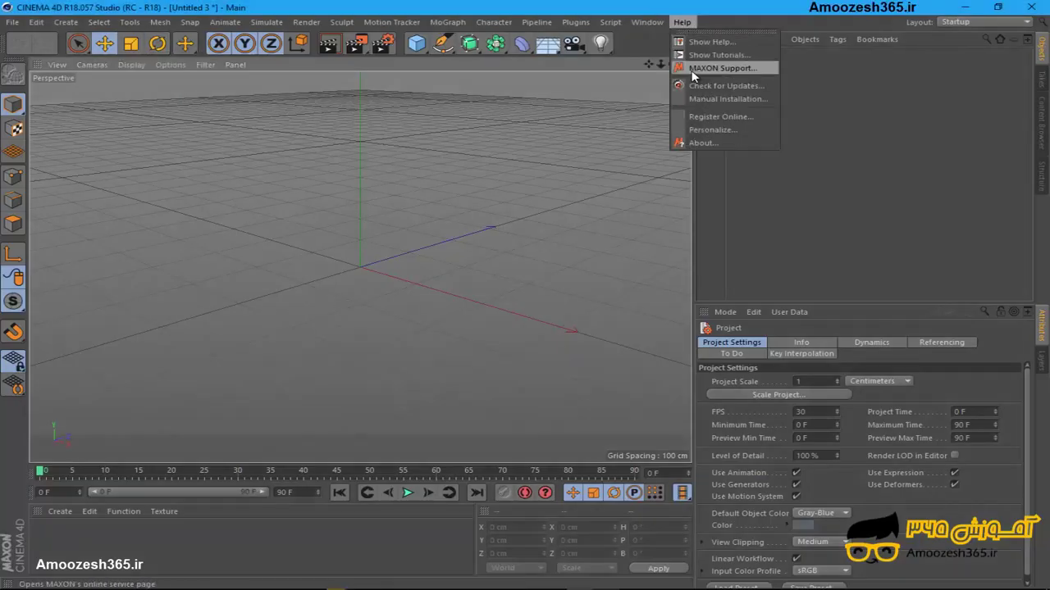